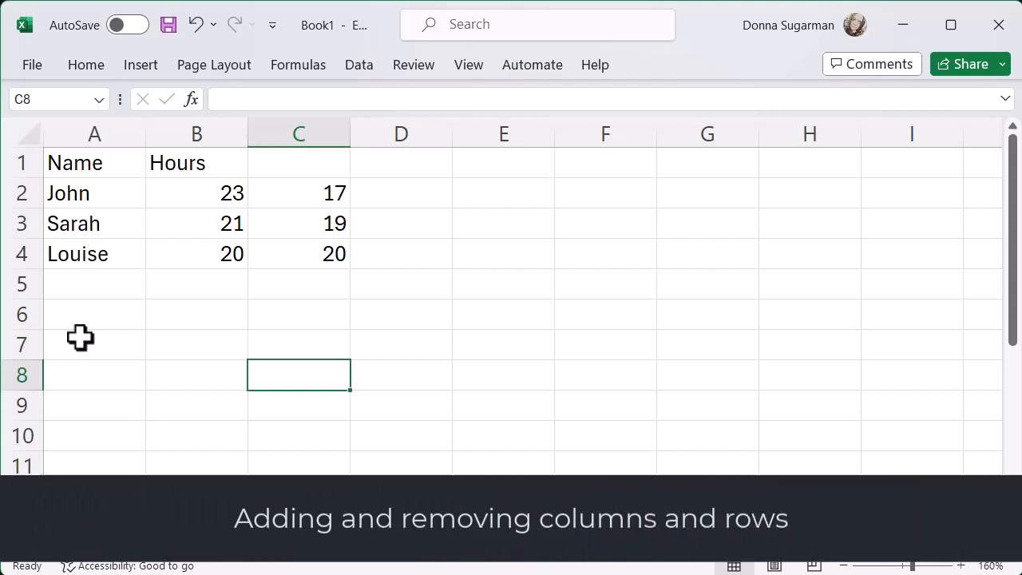
- Insert a new sheet column before the Hours column on the Dates sheet
left_click(187, 132)
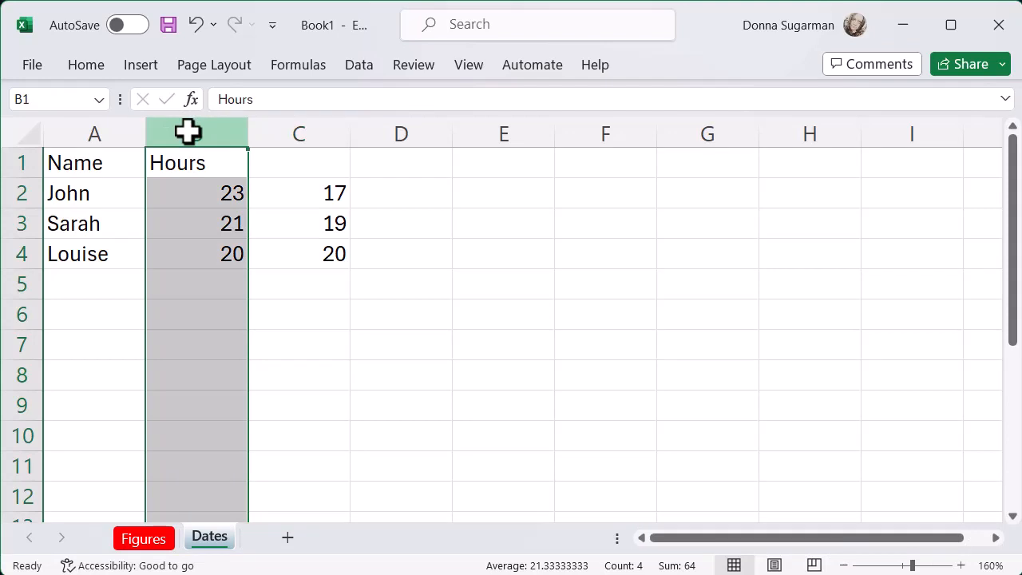
left_click(101, 68)
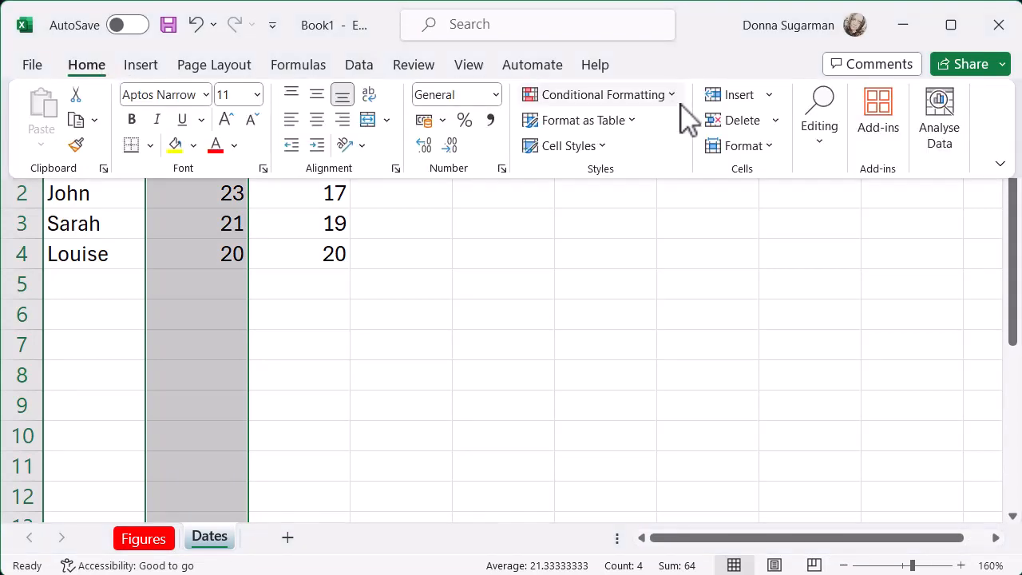
left_click(770, 96)
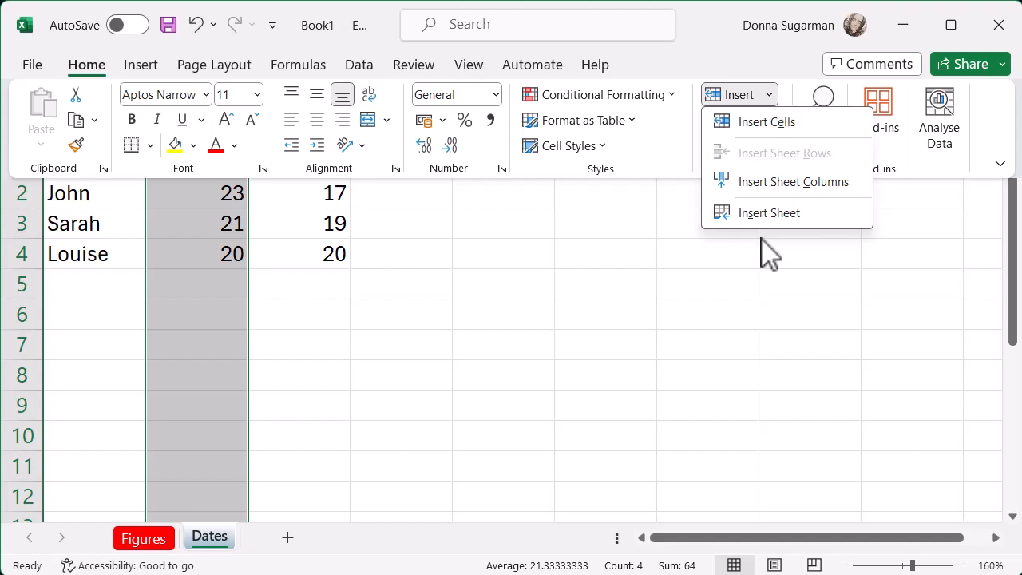
left_click(753, 183)
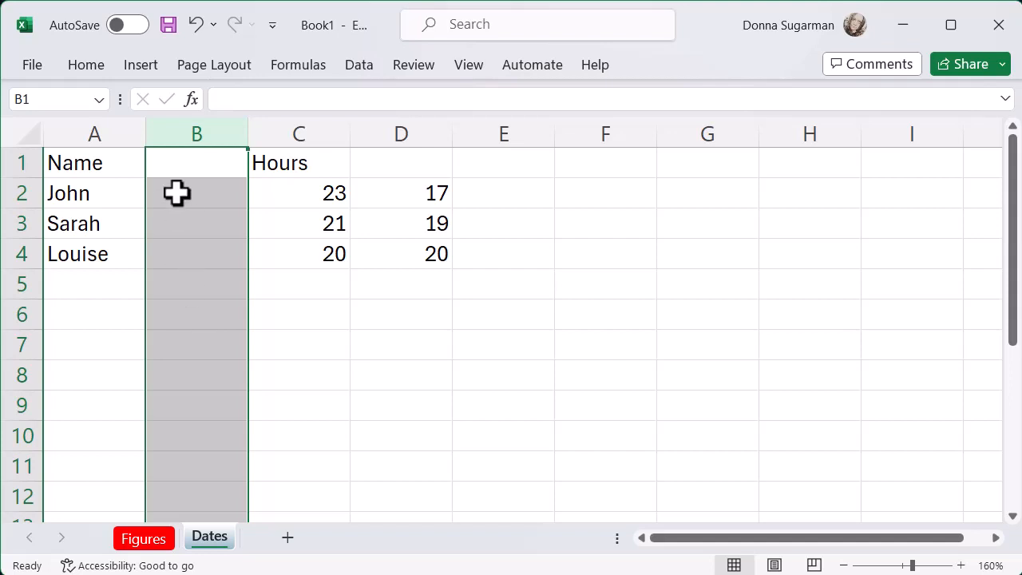
- Head the new column B "Surname" and enter the three people's surnames in cells B2 to B4
left_click(176, 173)
type("Surname")
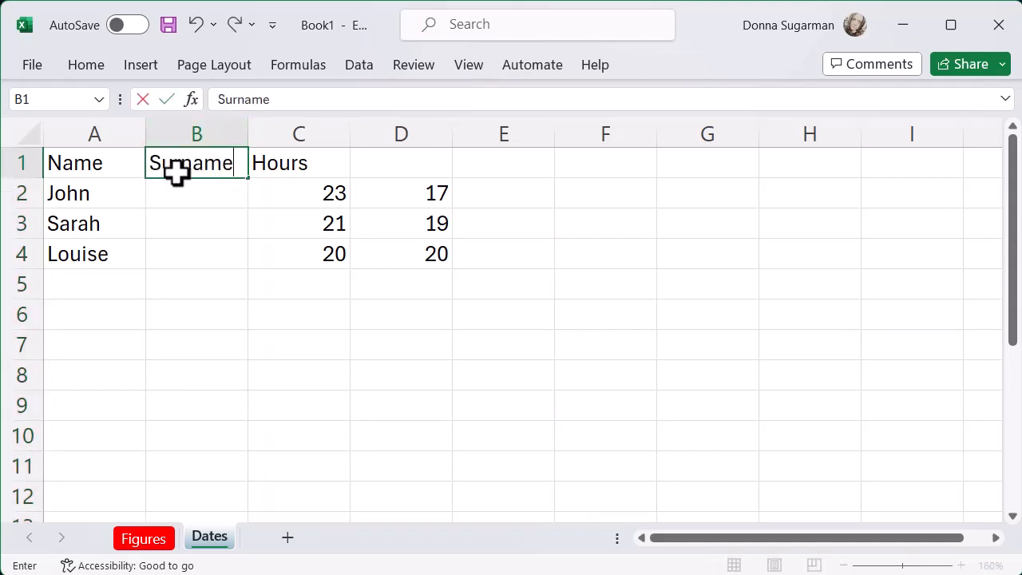
key("Return")
type("Smith")
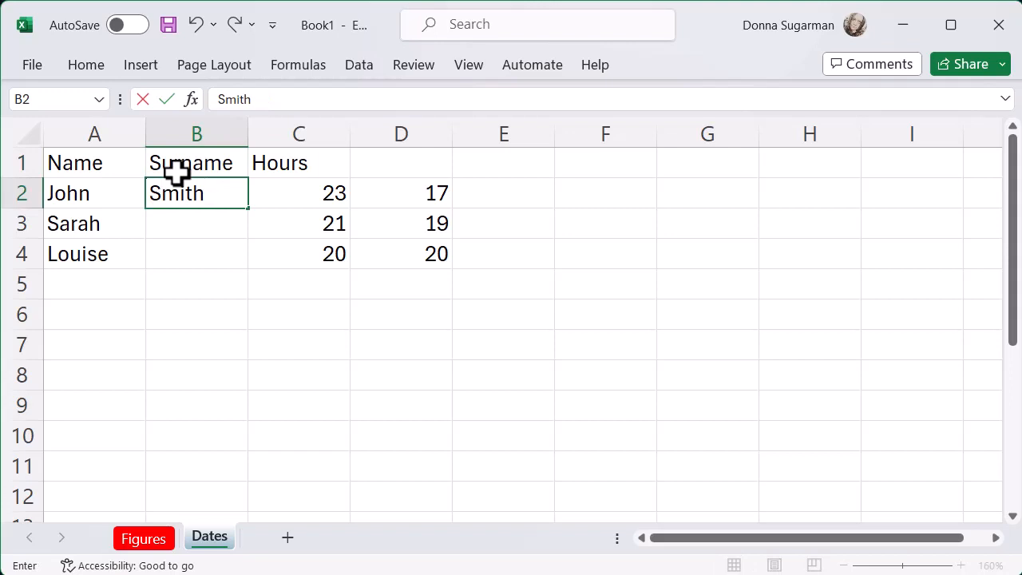
key("Return")
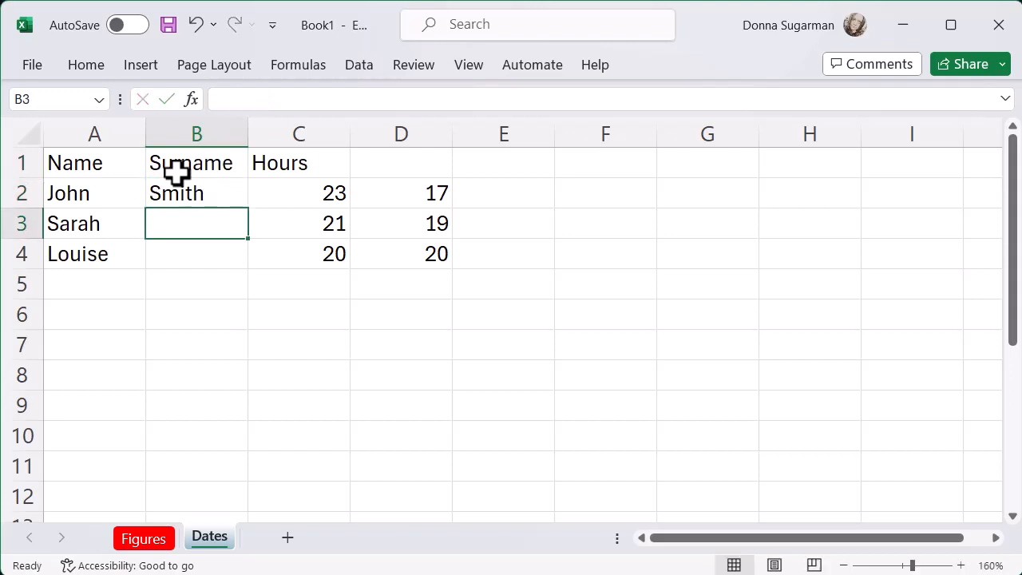
type("Jones")
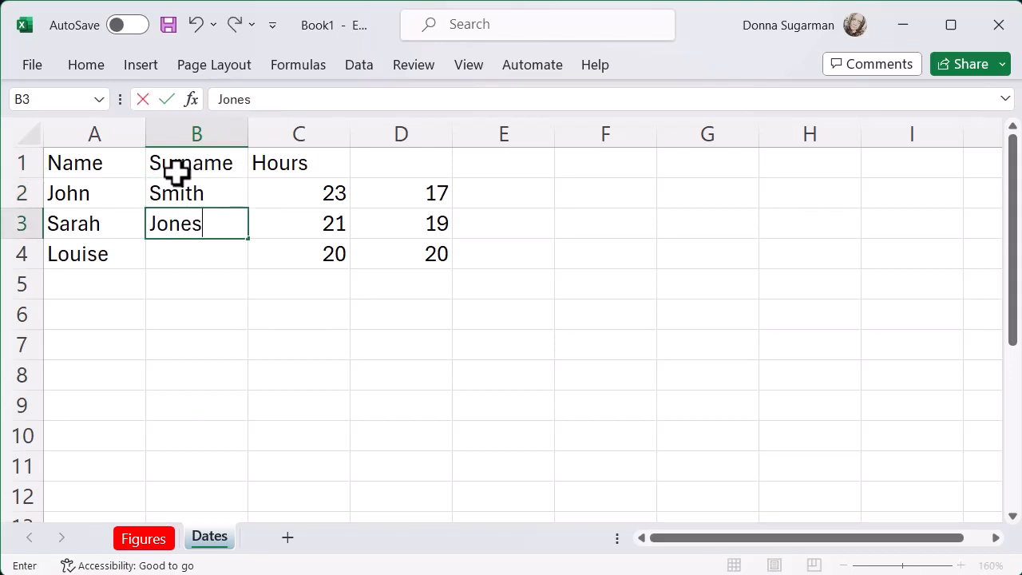
key("Return")
type("Wood")
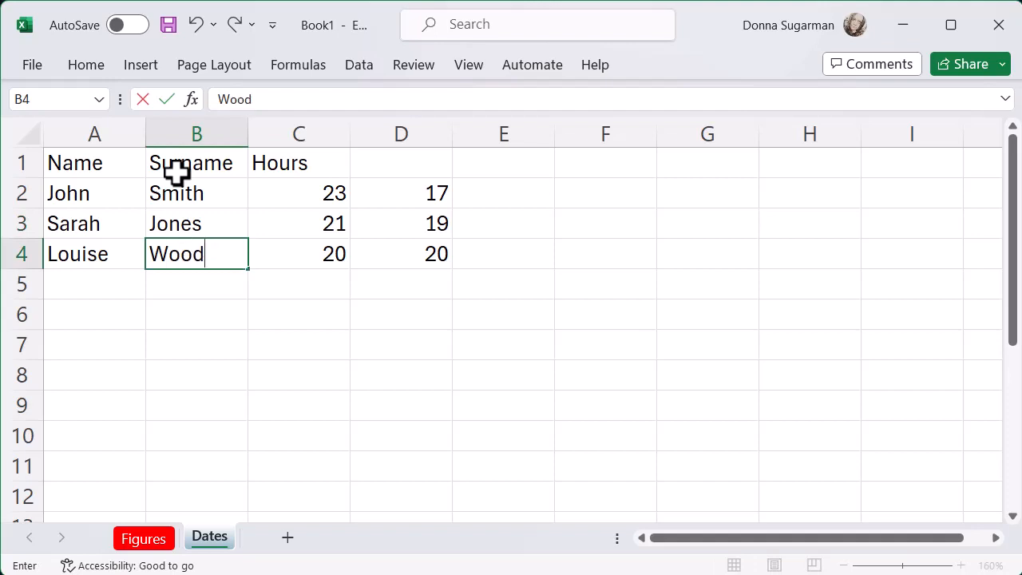
left_click(147, 346)
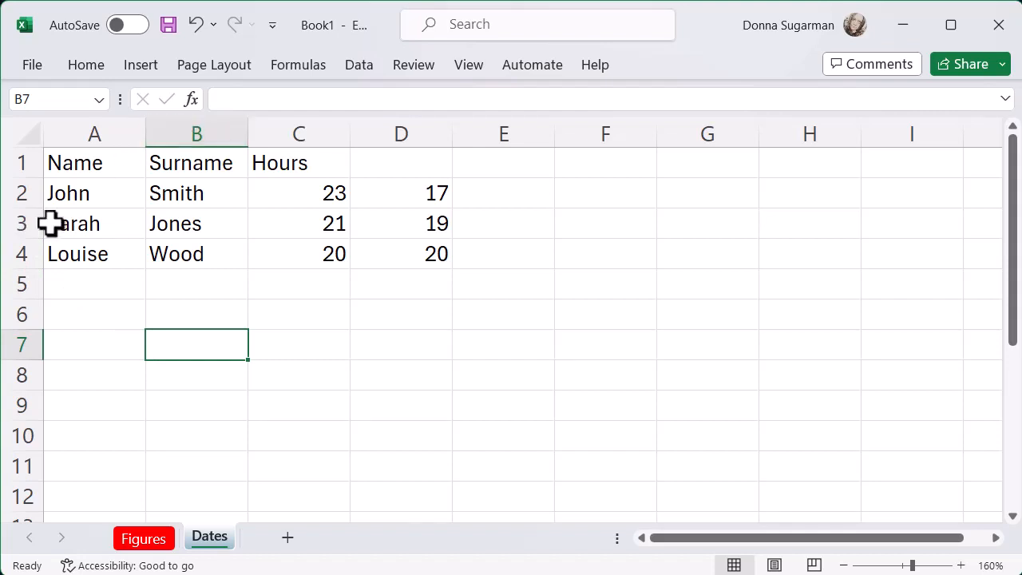
- Insert a blank sheet row above row 3, between the first and second person's entries
left_click(16, 226)
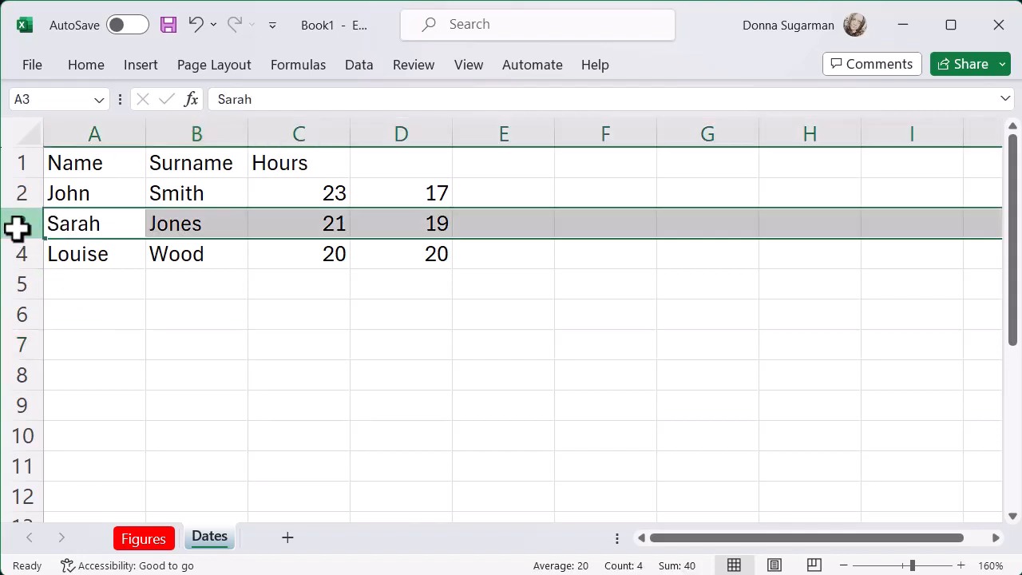
left_click(89, 69)
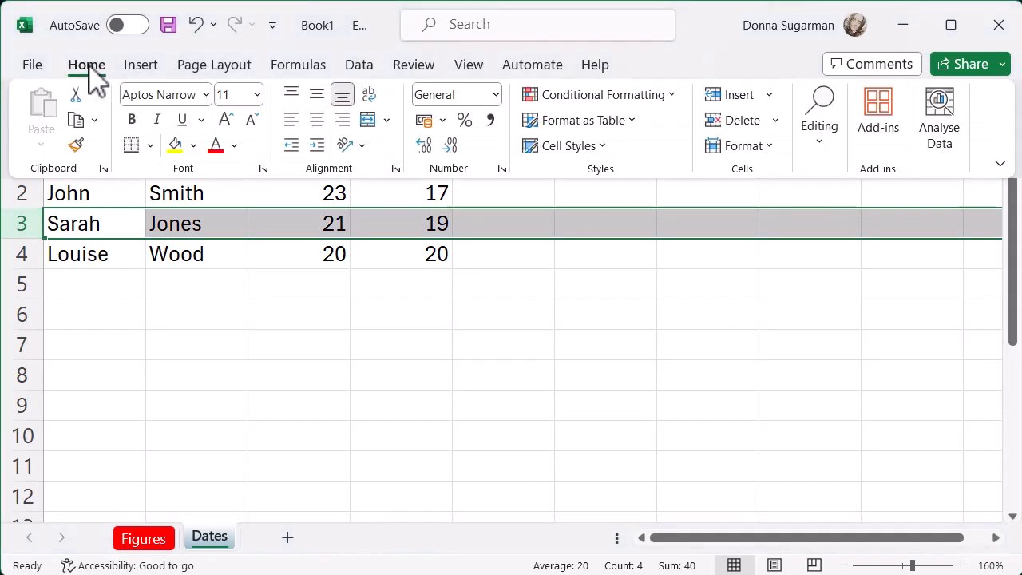
left_click(768, 98)
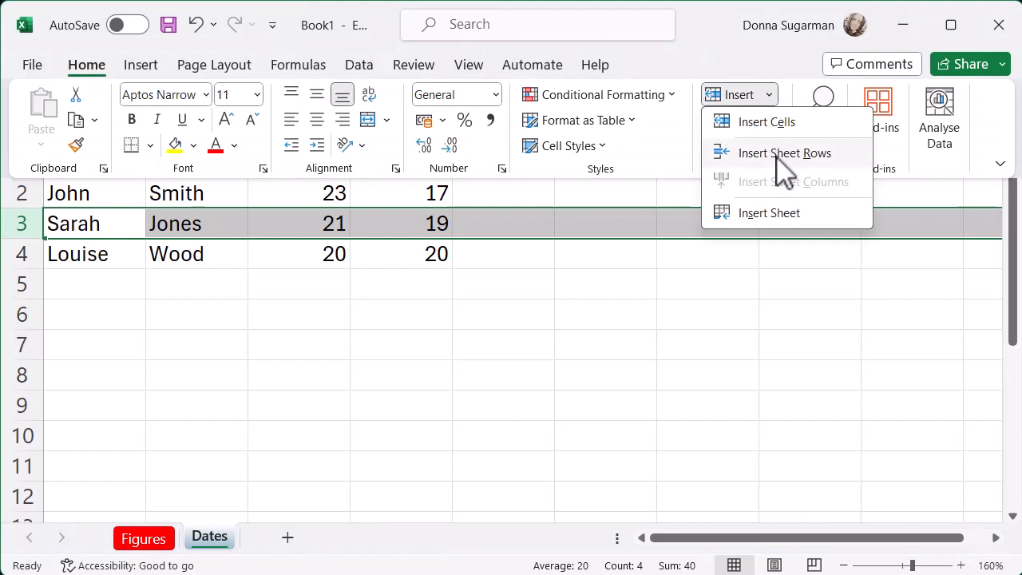
left_click(855, 169)
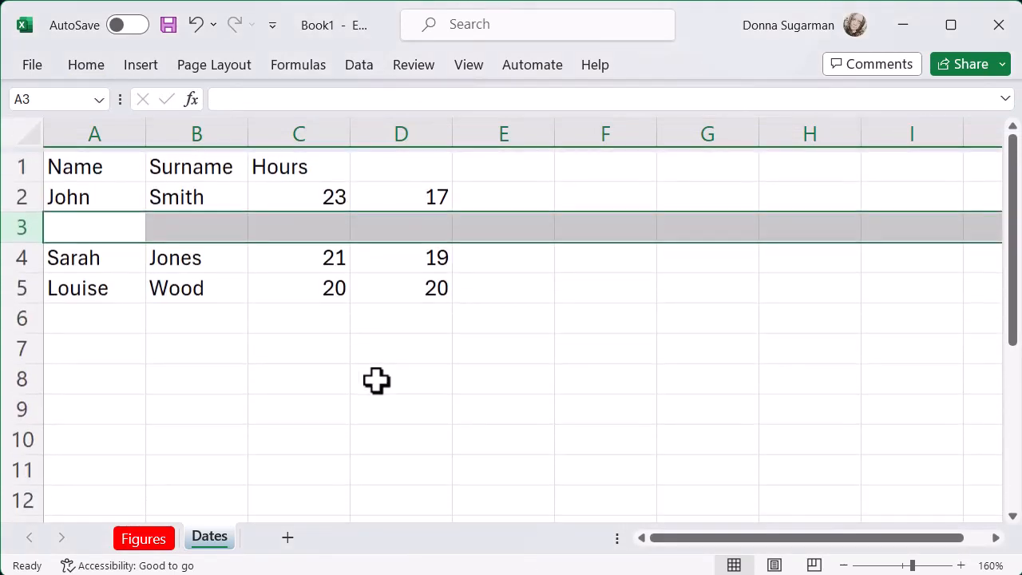
left_click(304, 381)
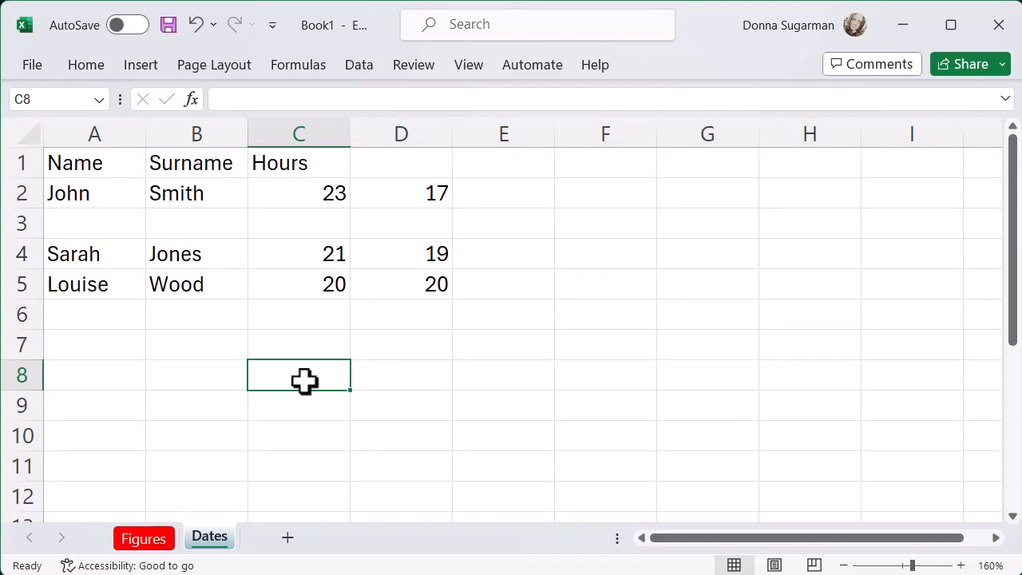
- Delete the empty row 3 from the table
left_click(11, 223)
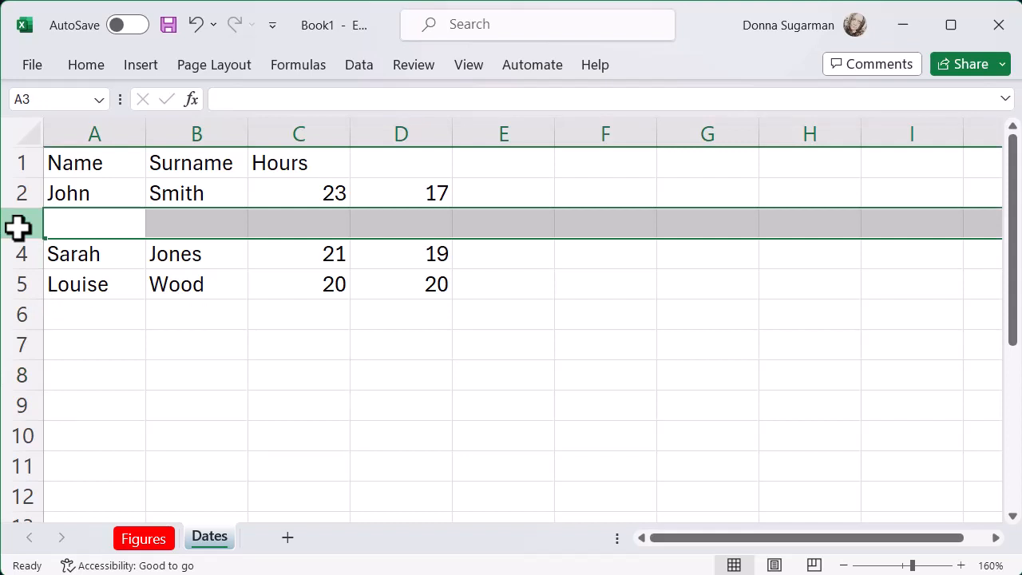
right_click(8, 228)
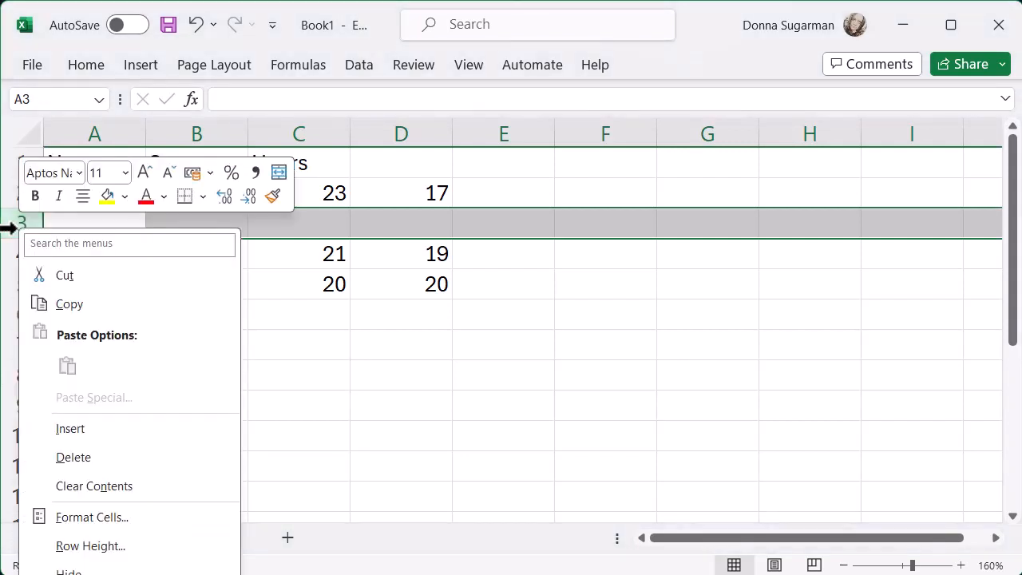
left_click(80, 459)
left_click(204, 438)
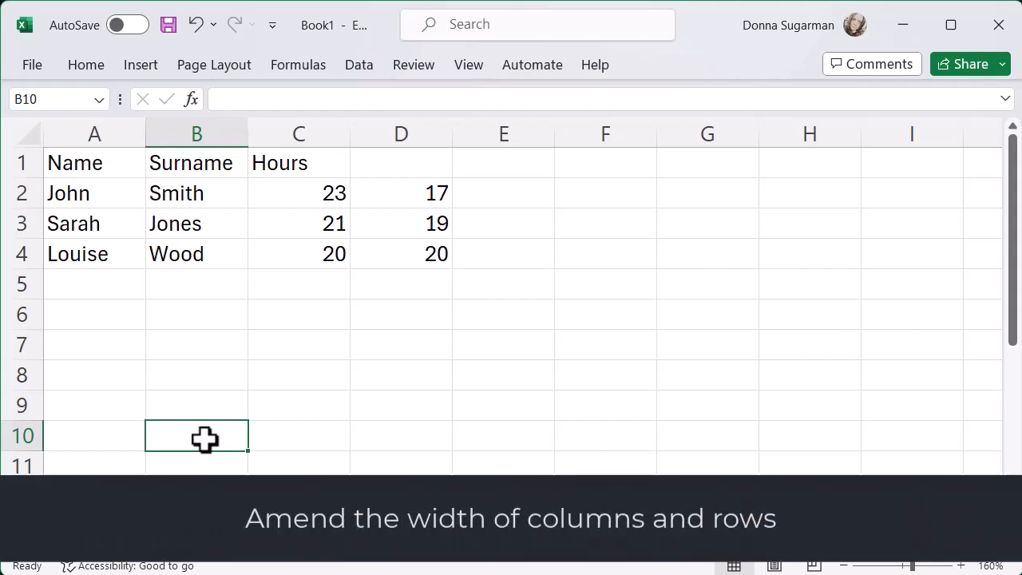
- Set the width of the Surname column to 11 and narrow it slightly by hand
left_click(205, 132)
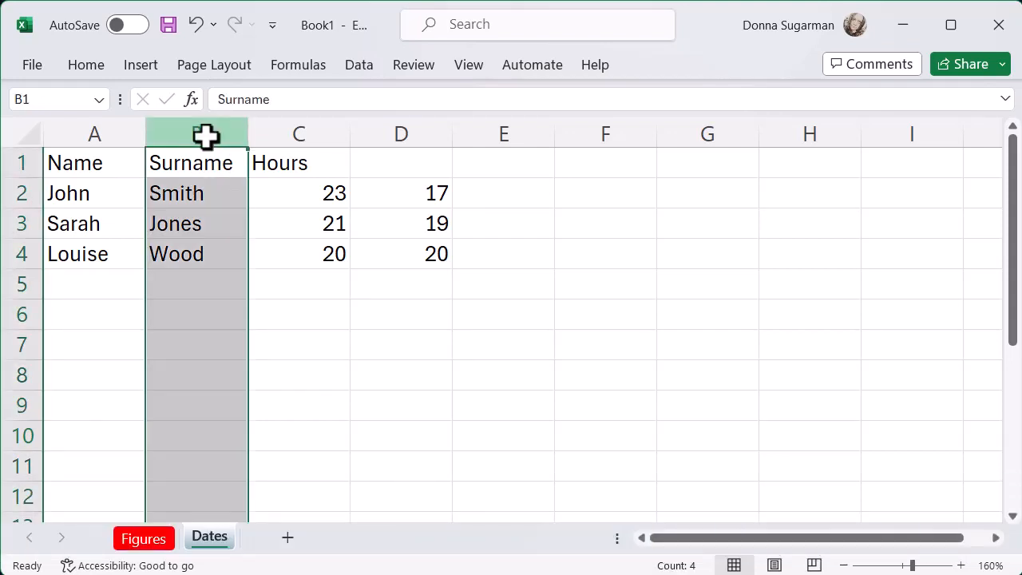
right_click(205, 134)
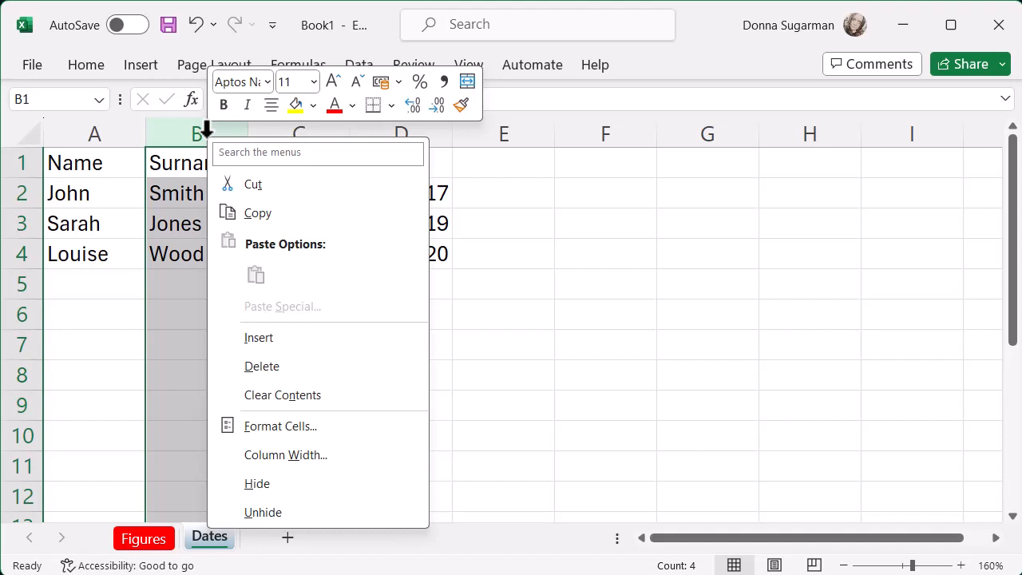
left_click(281, 456)
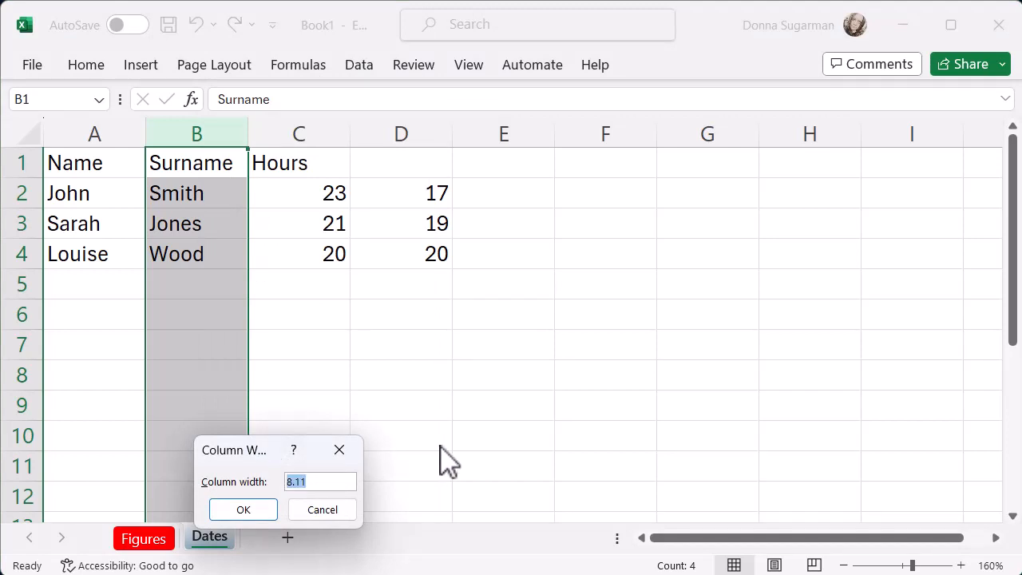
type("11")
key("Return")
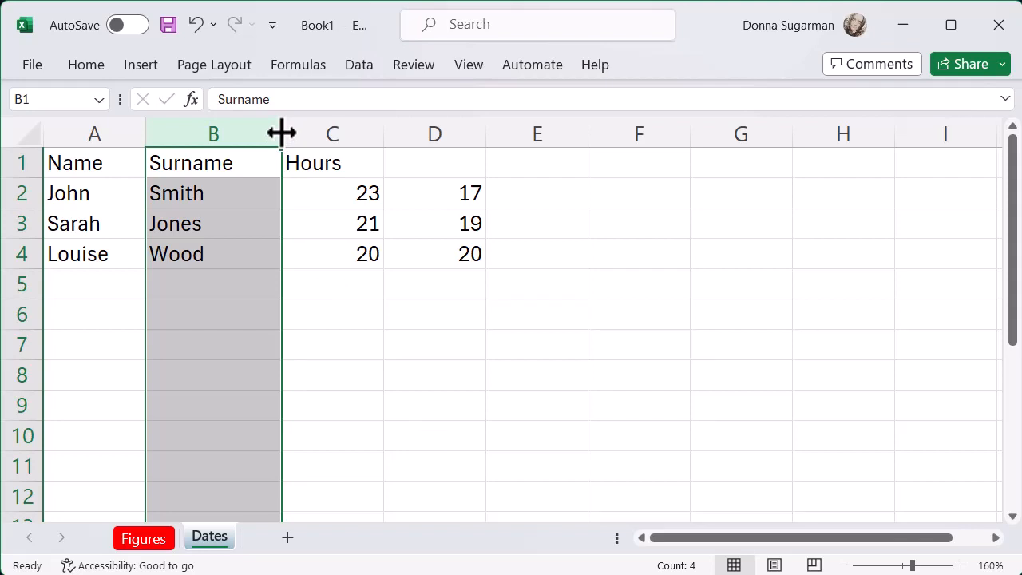
mouse_move(281, 134)
left_mouse_down()
mouse_move(205, 133)
mouse_move(433, 131)
mouse_move(250, 150)
mouse_move(468, 128)
mouse_move(266, 137)
left_mouse_up()
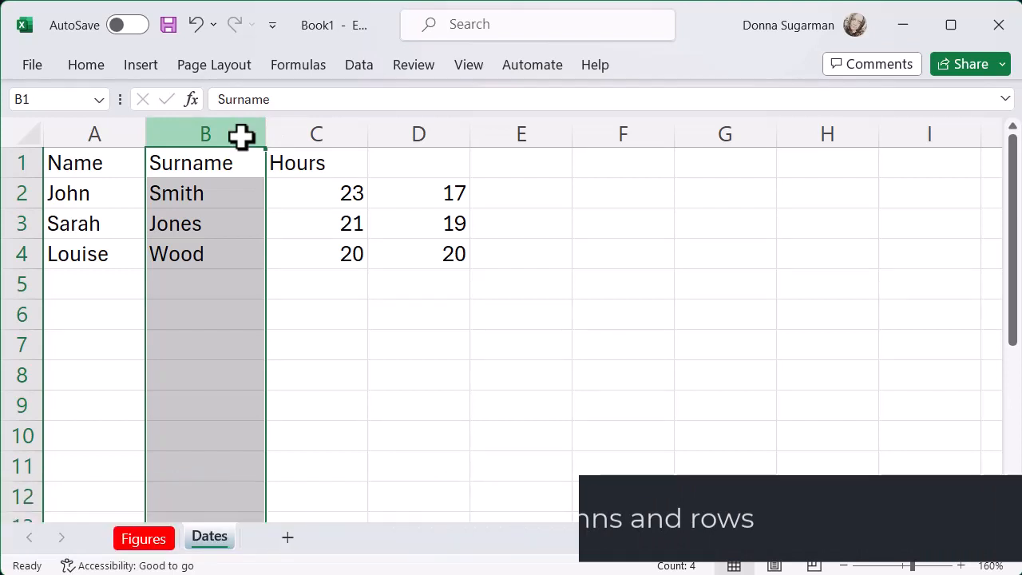
- Hide the Surname column and unhide it again through a selection of its neighbouring columns A and C
right_click(241, 130)
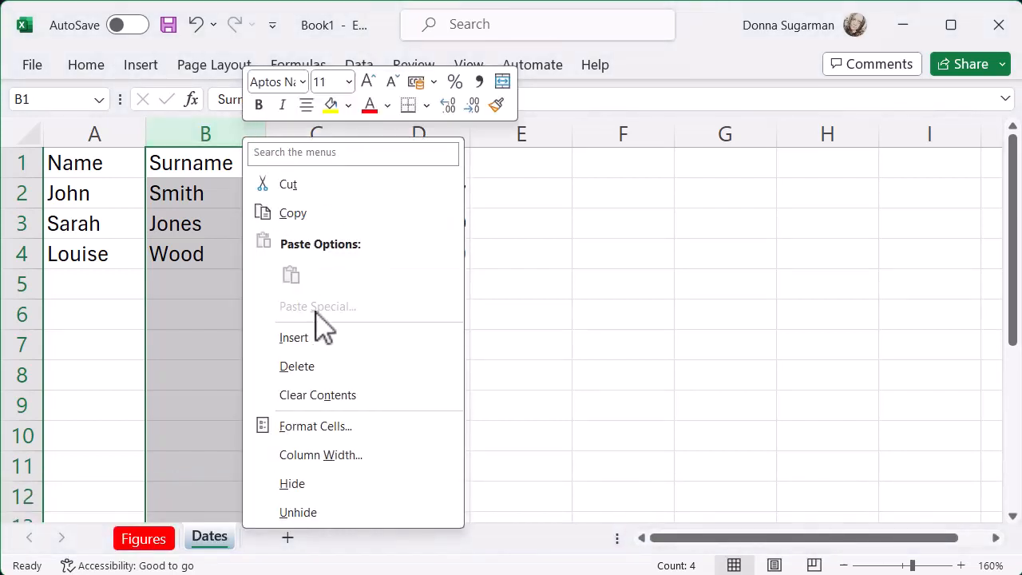
left_click(292, 483)
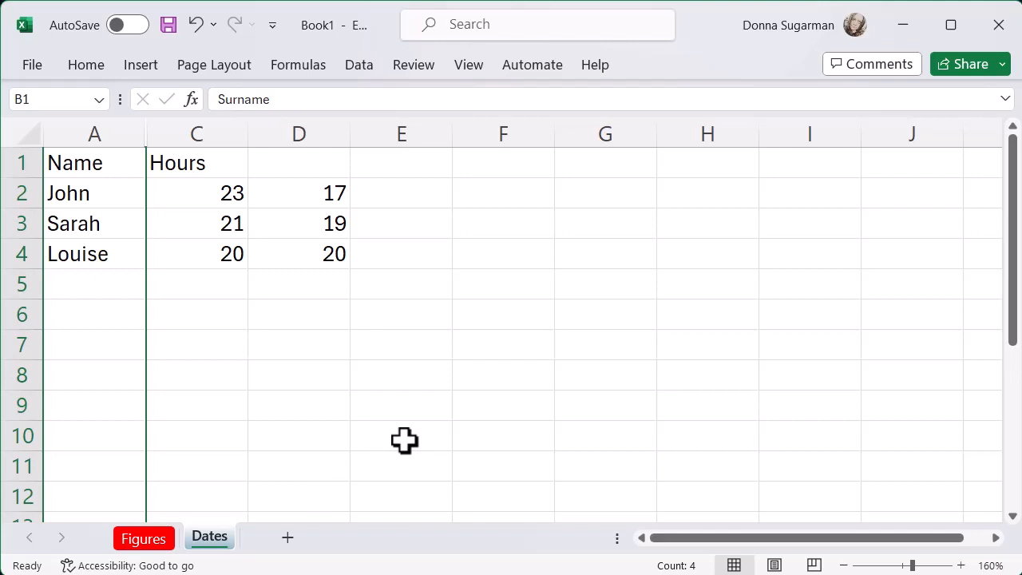
left_click(93, 130)
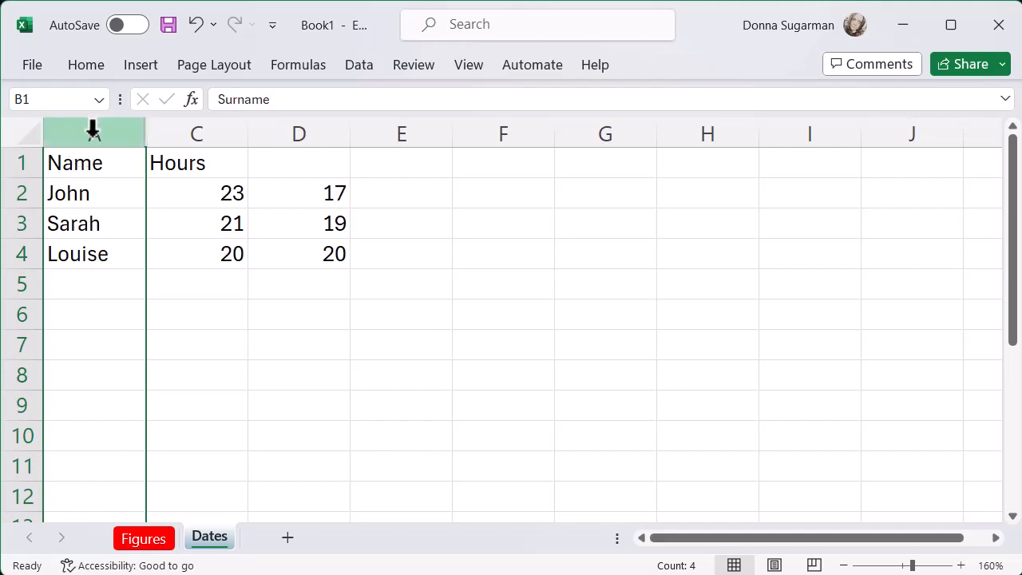
left_click_drag(94, 136, 200, 138)
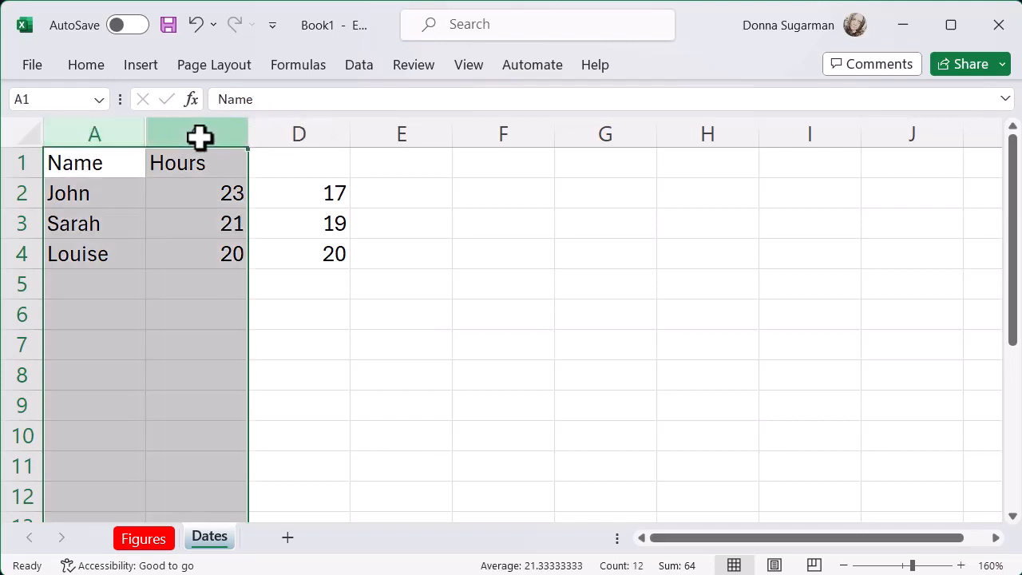
right_click(200, 132)
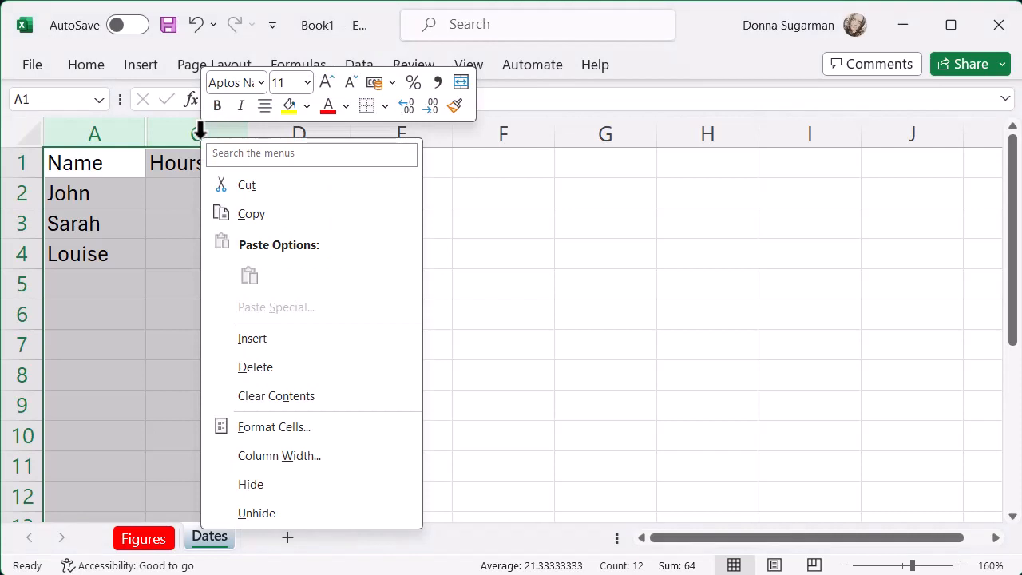
left_click(269, 515)
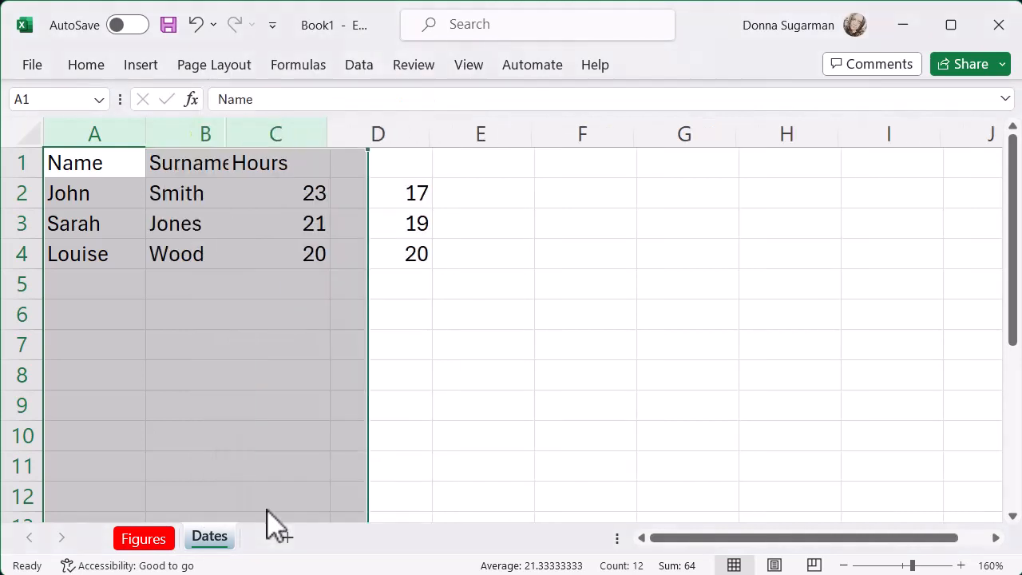
left_click(398, 476)
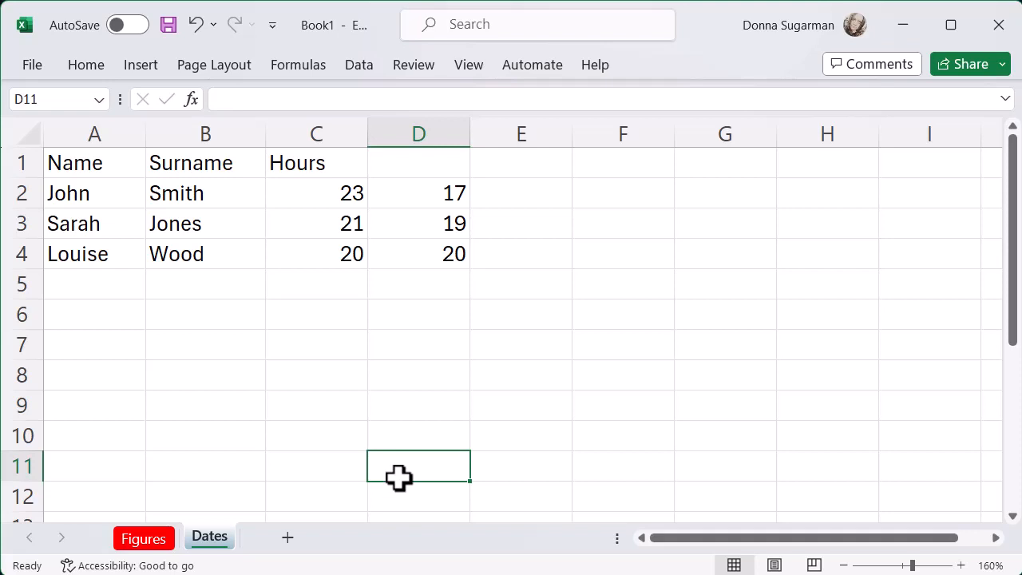
- Freeze the panes above row 2 so the header row stays visible while scrolling
left_click(13, 193)
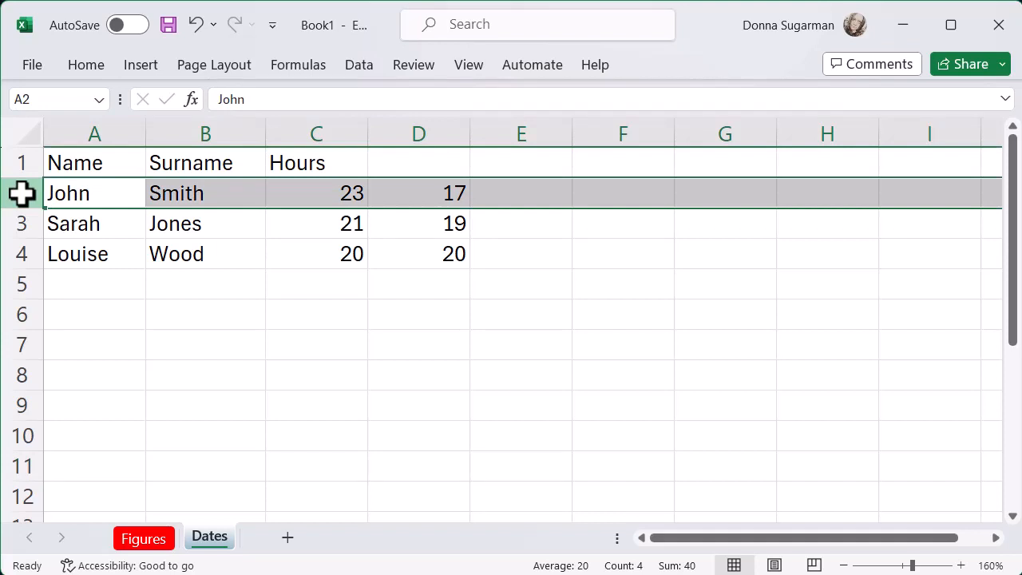
left_click(467, 68)
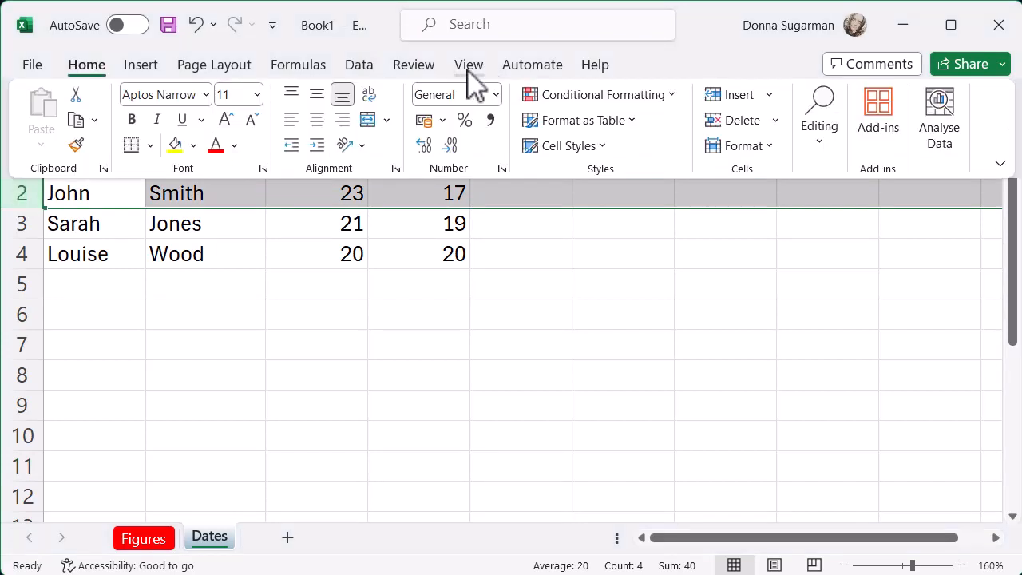
left_click(469, 68)
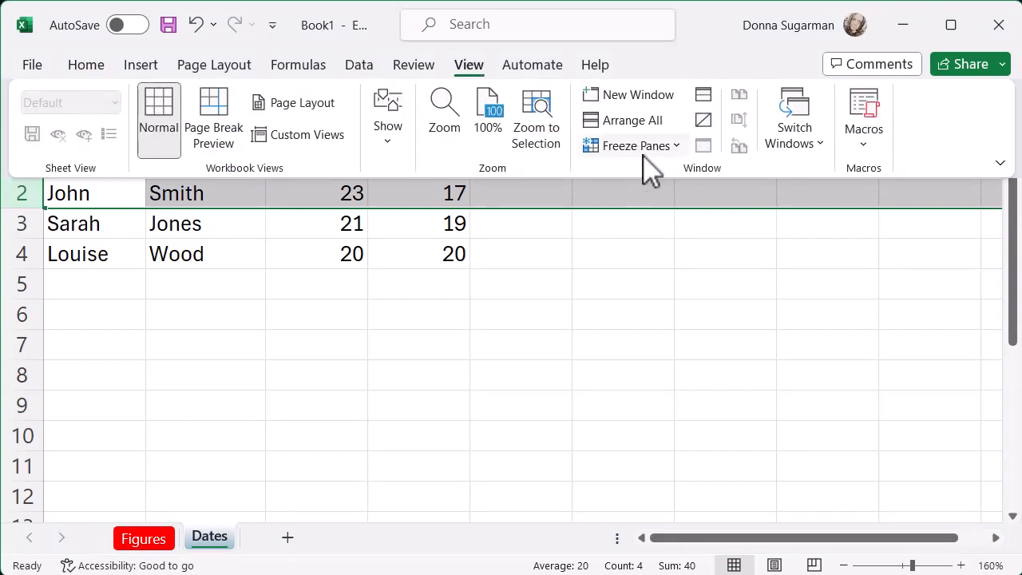
left_click(677, 149)
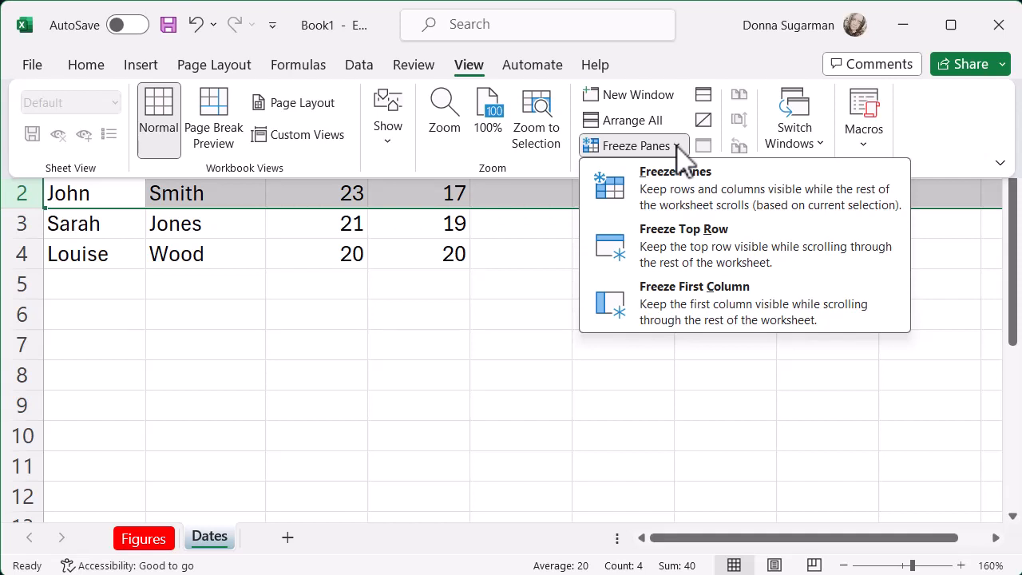
left_click(714, 212)
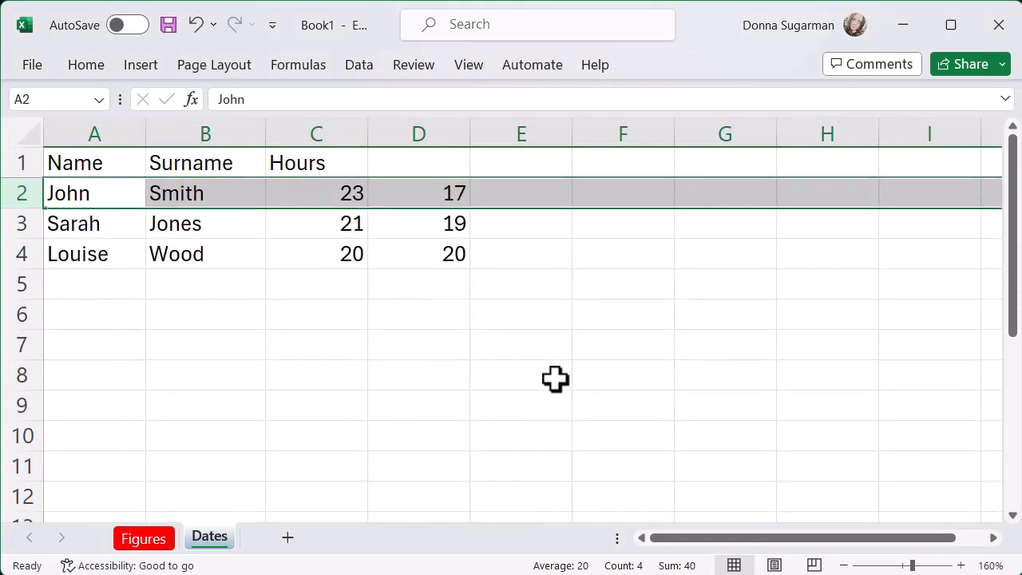
- Check the frozen header row by scrolling down through the sheet and returning to the first rows
left_click(546, 319)
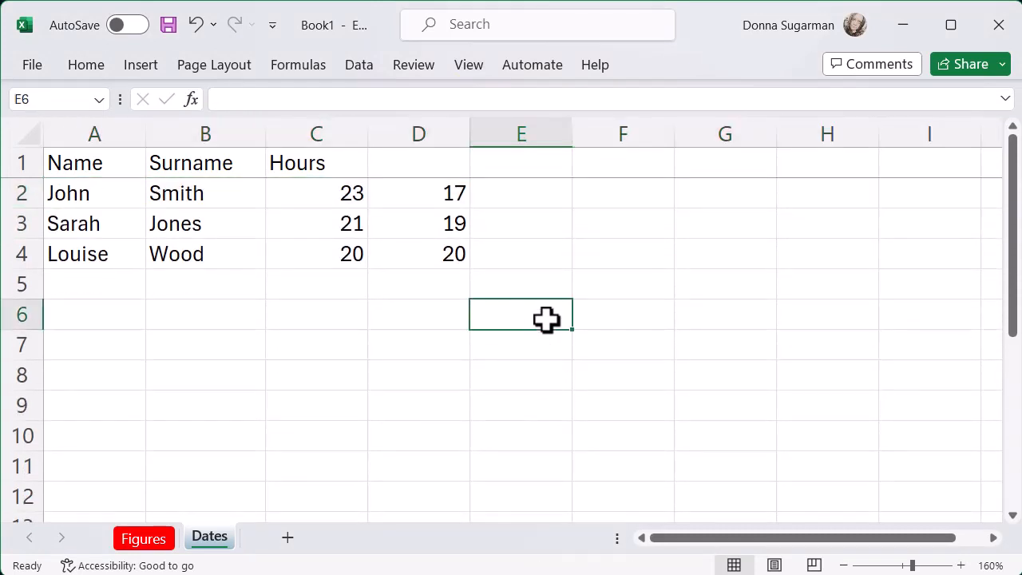
scroll(546, 320, "down", 5)
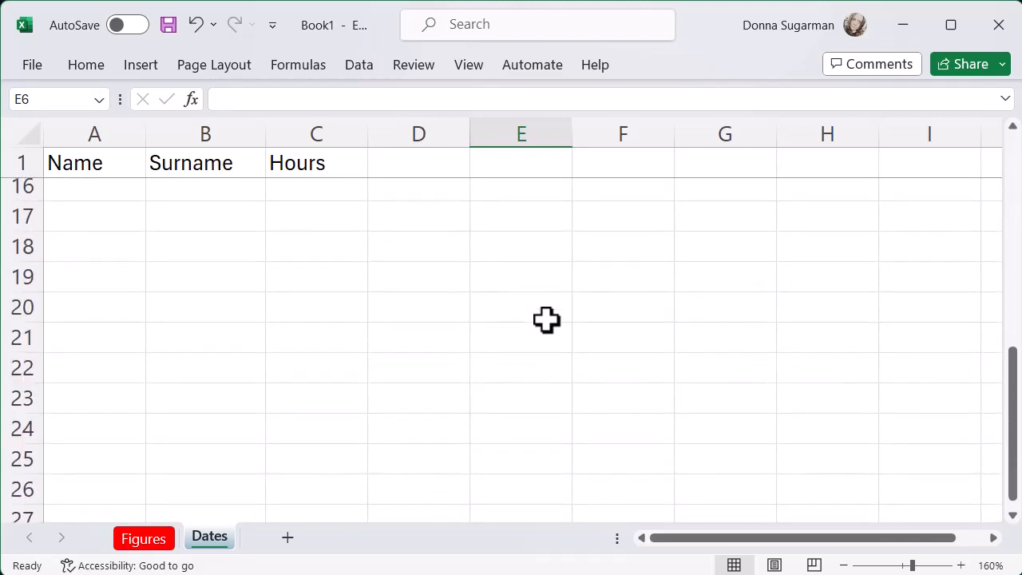
scroll(546, 319, "down", 4)
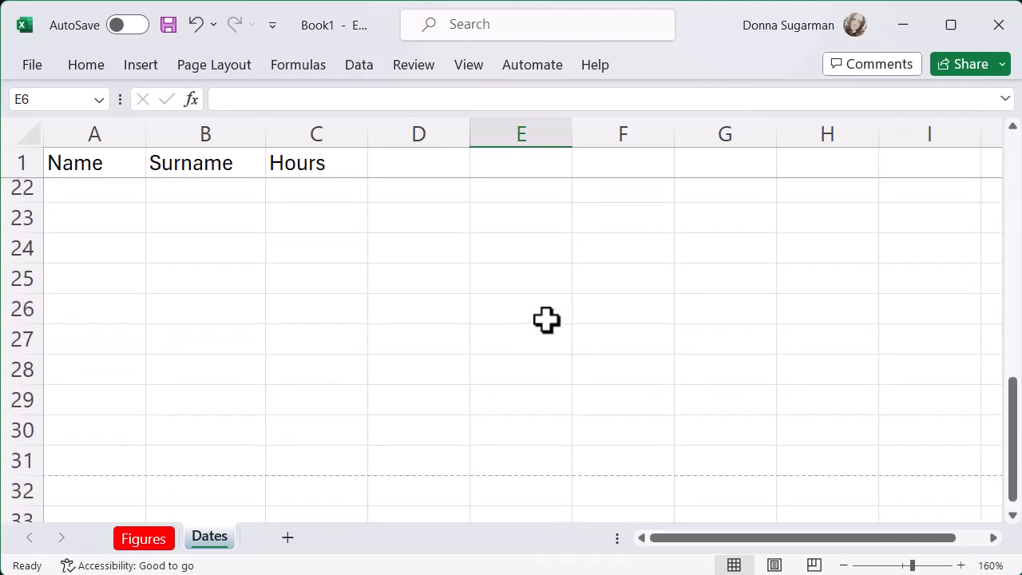
scroll(546, 319, "up", 9)
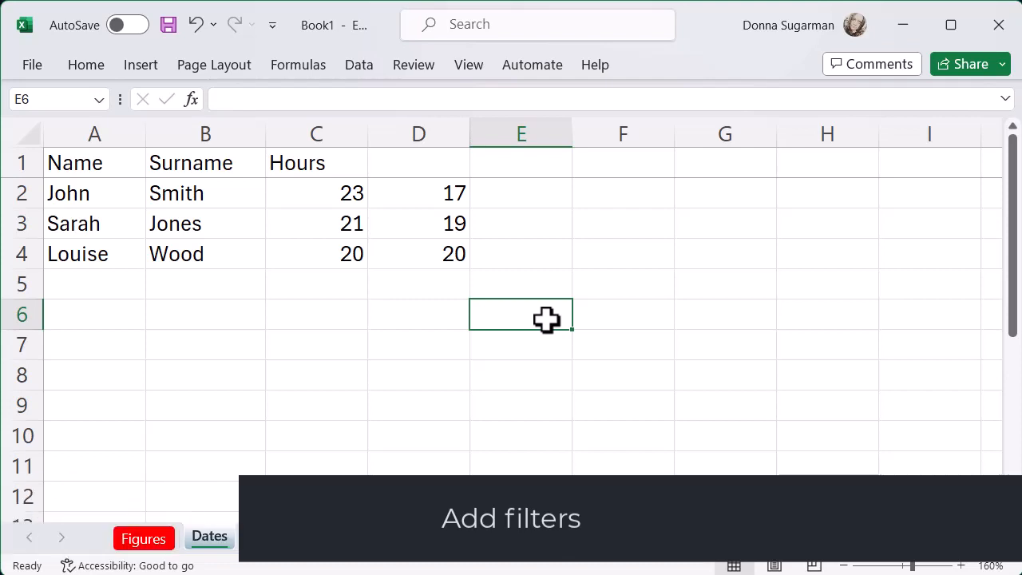
- Add filters to the header row of the table, starting from the Surname header
left_click(198, 168)
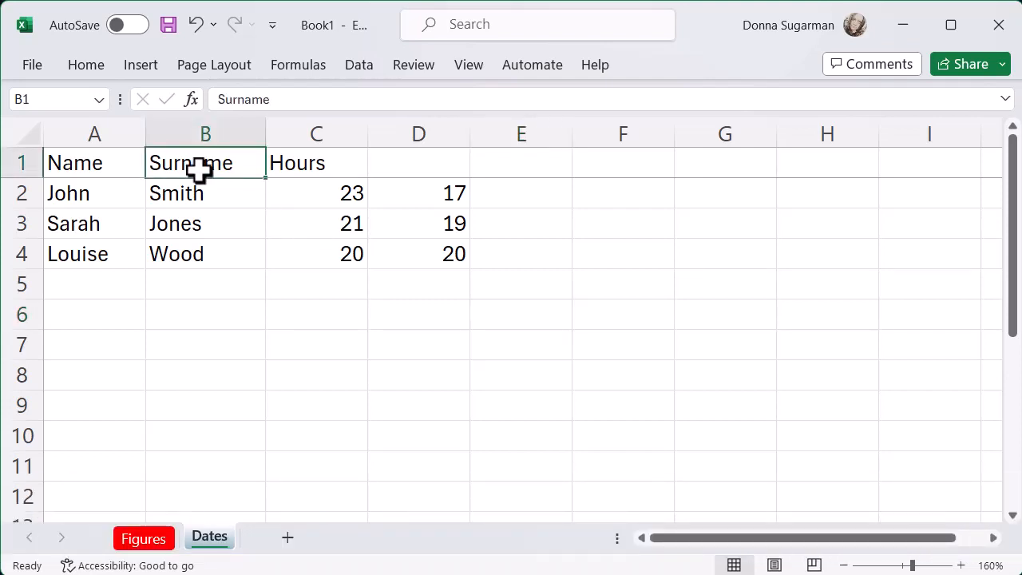
left_click(361, 66)
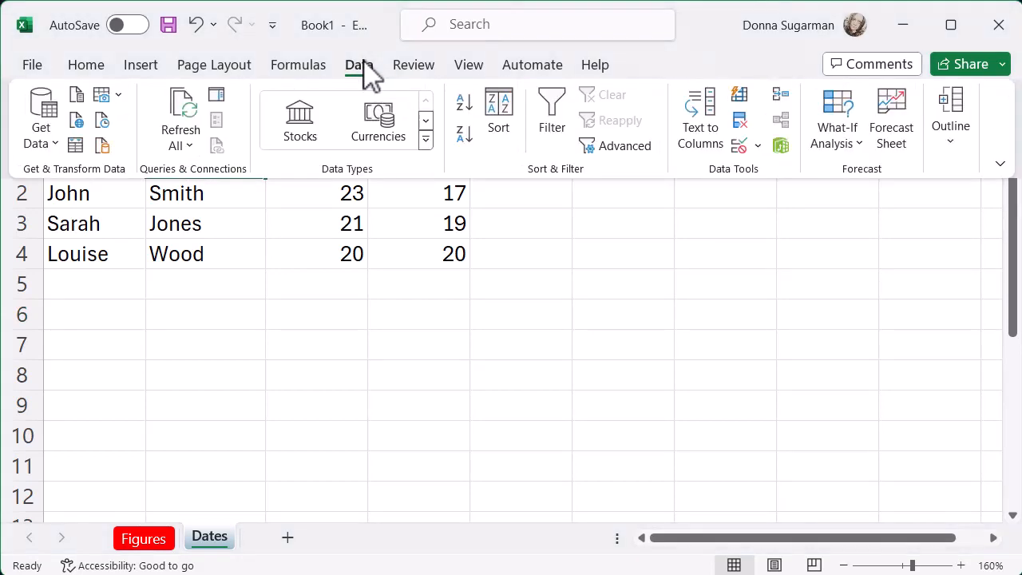
left_click(545, 127)
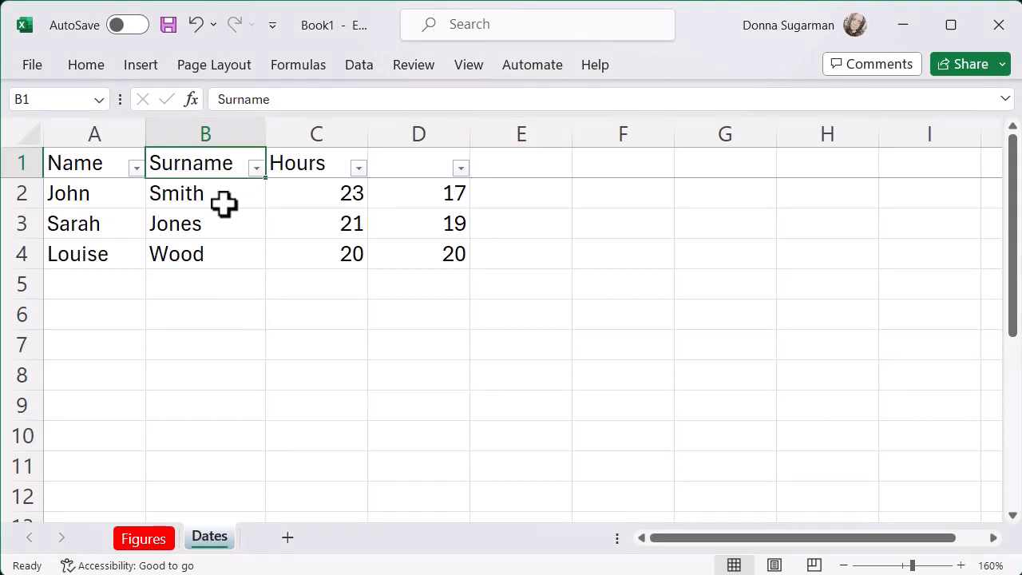
- Filter the Surname column to exclude the surname in row 4
left_click(255, 168)
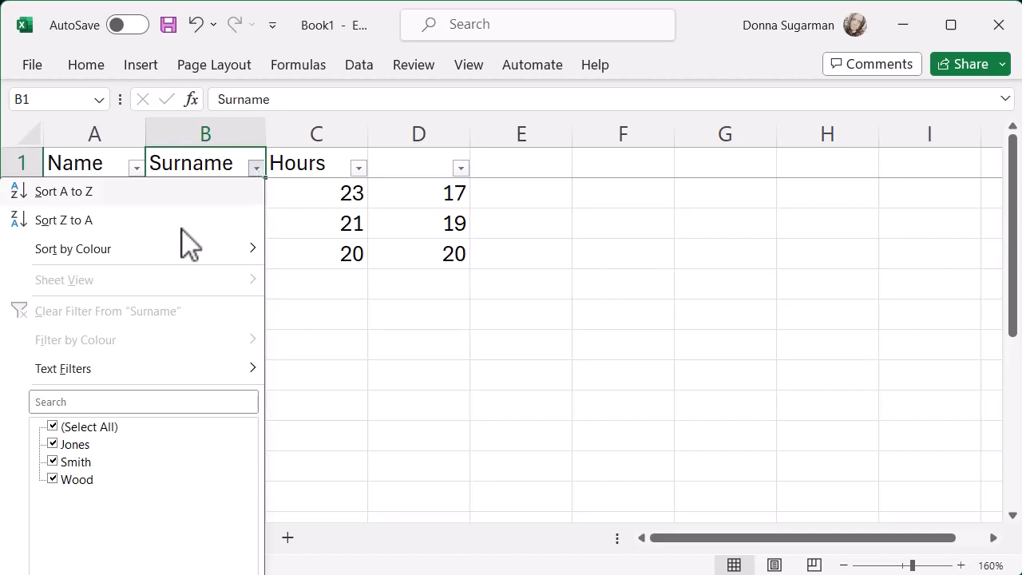
left_click(53, 479)
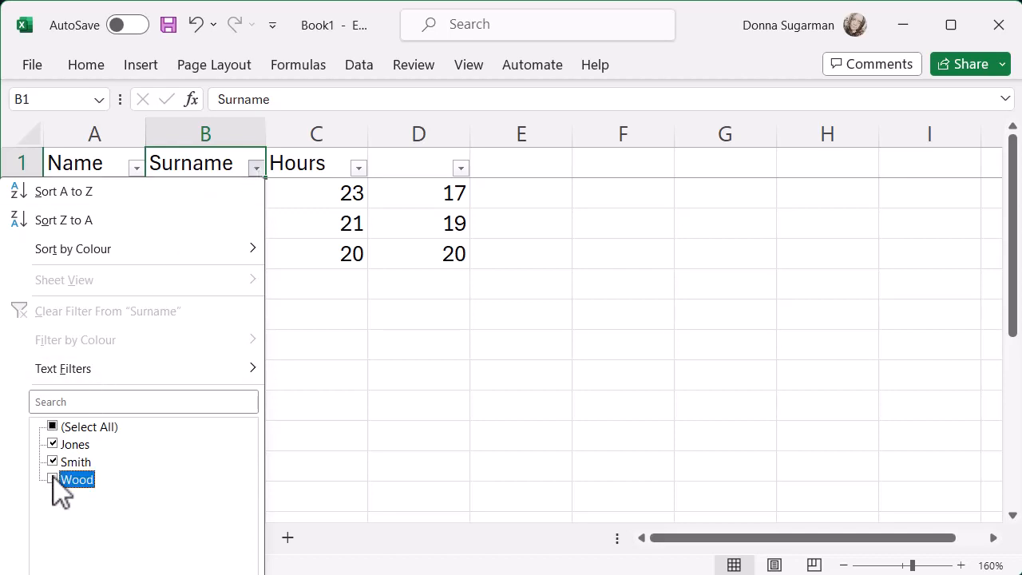
key("Return")
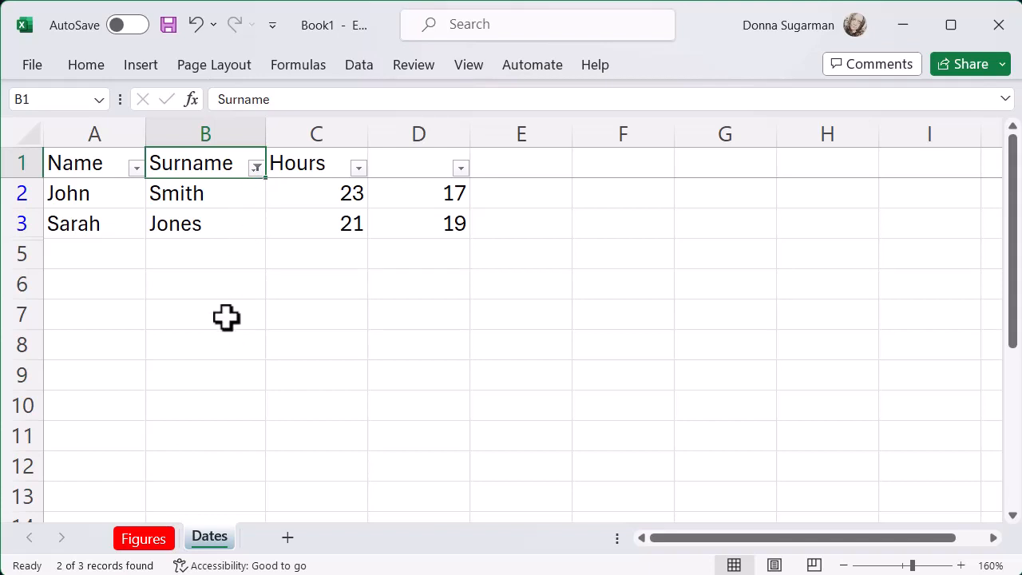
- Search the Surname filter's value list for the surname in row 3 and close the filter without applying the search
left_click(256, 168)
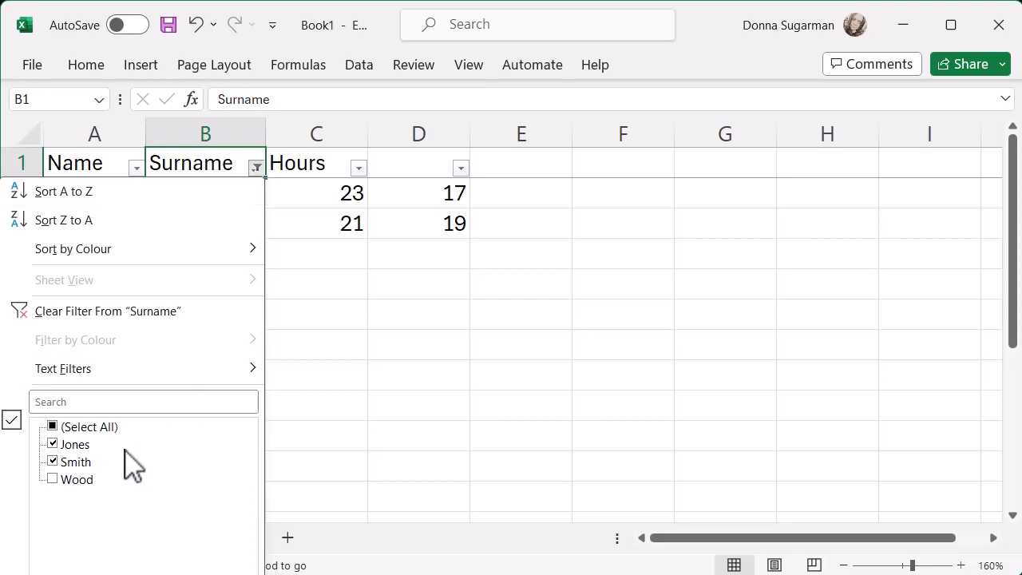
left_click(92, 399)
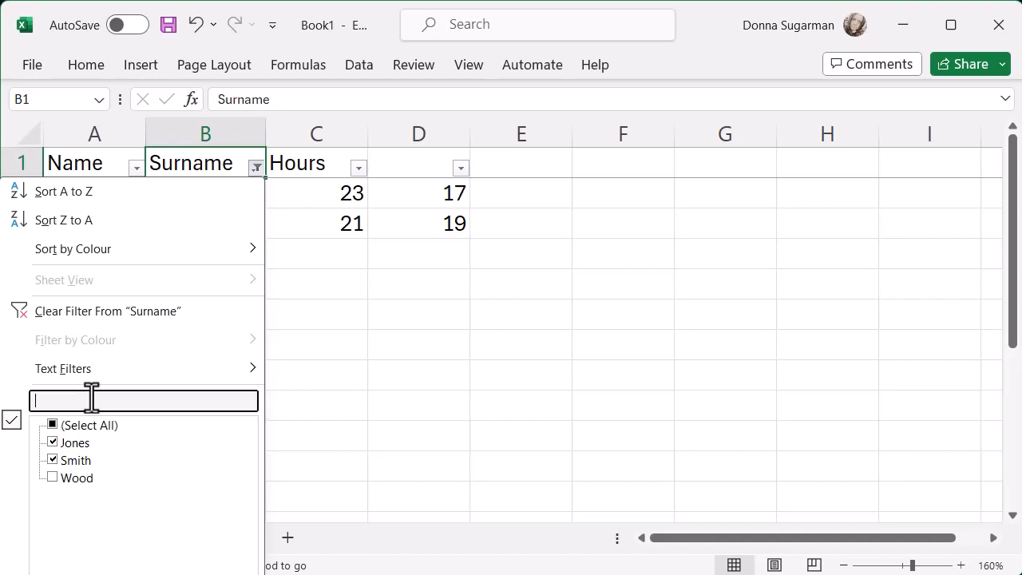
type("jones")
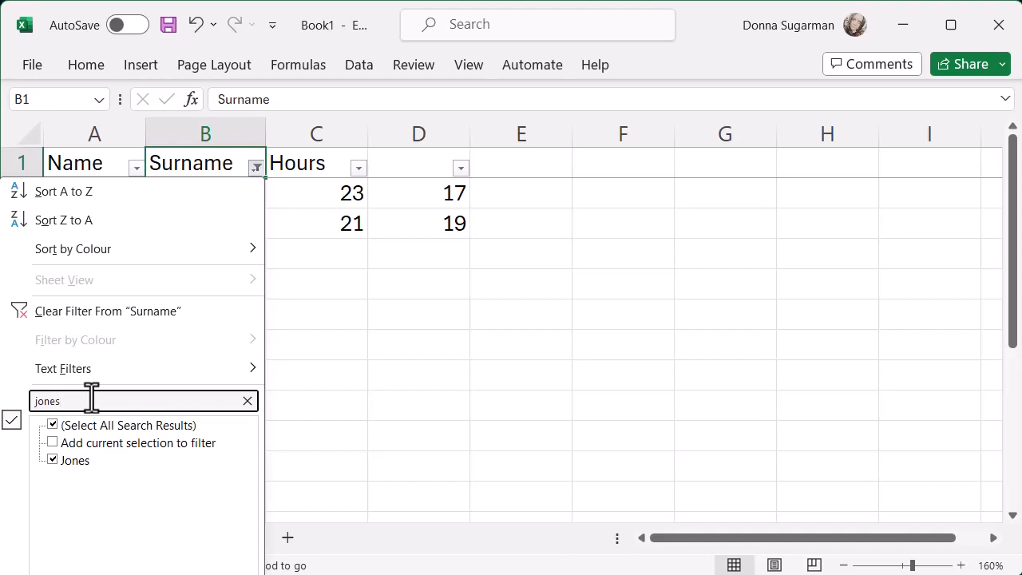
key("BackSpace")
key("BackSpace")
key("BackSpace")
key("BackSpace")
key("BackSpace")
left_click(323, 294)
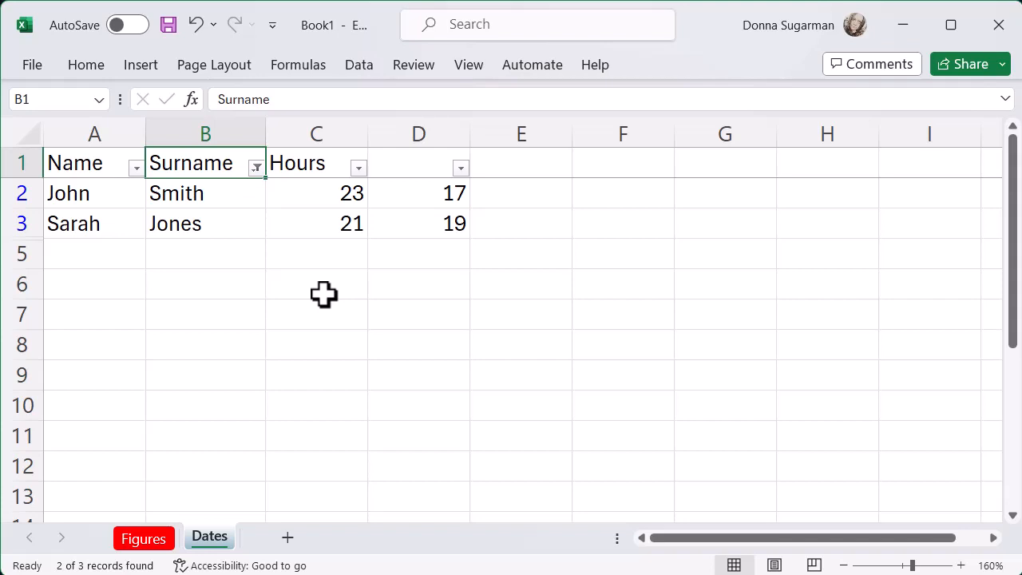
- Reselect all values in the Surname filter so every record is included
left_click(255, 167)
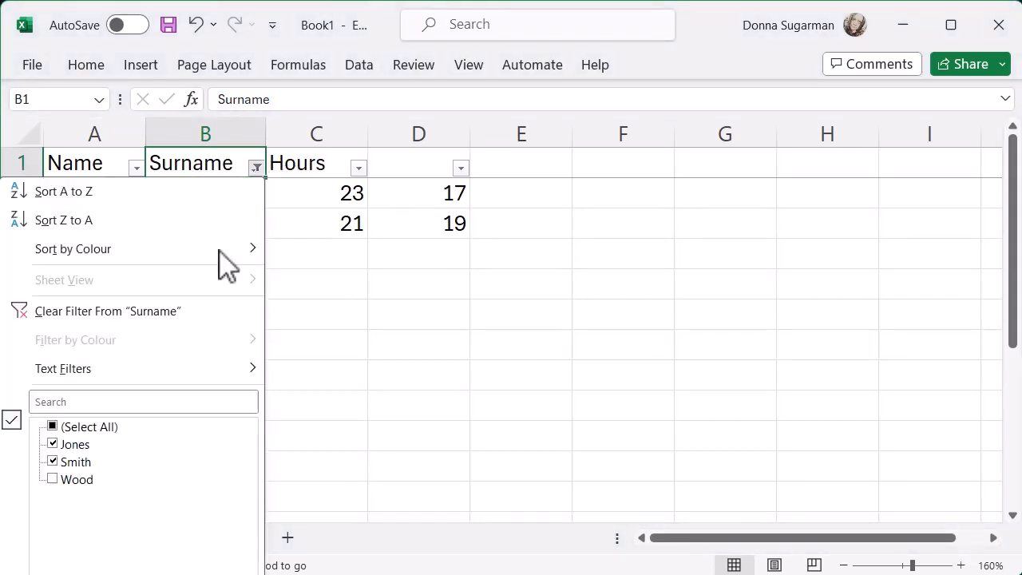
left_click(52, 427)
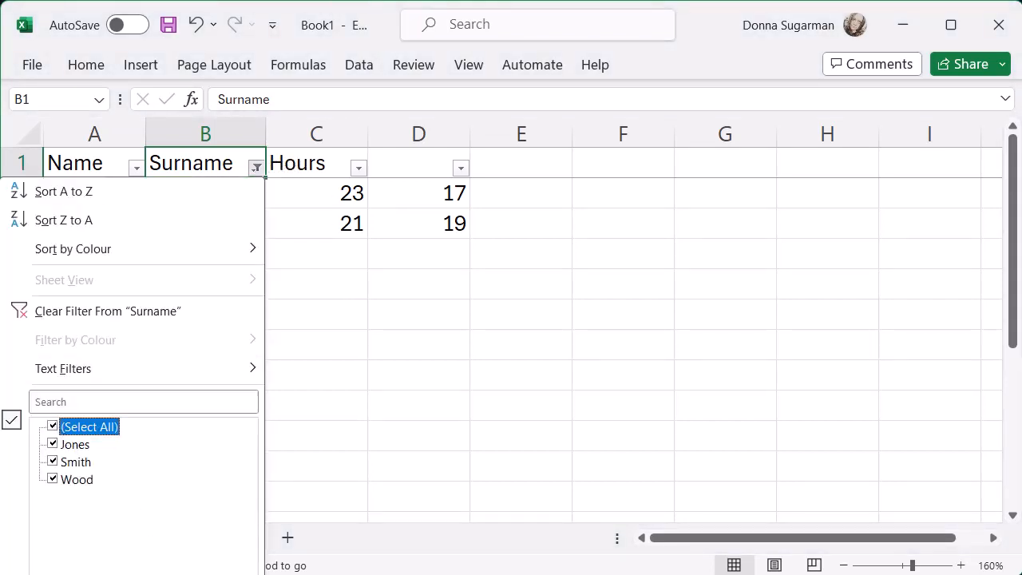
key("Return")
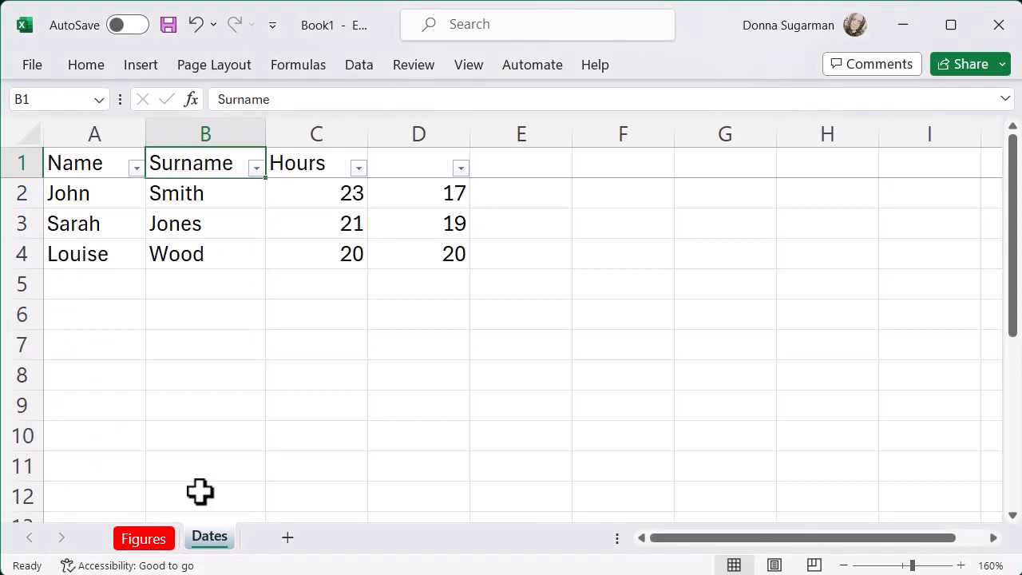
left_click(199, 447)
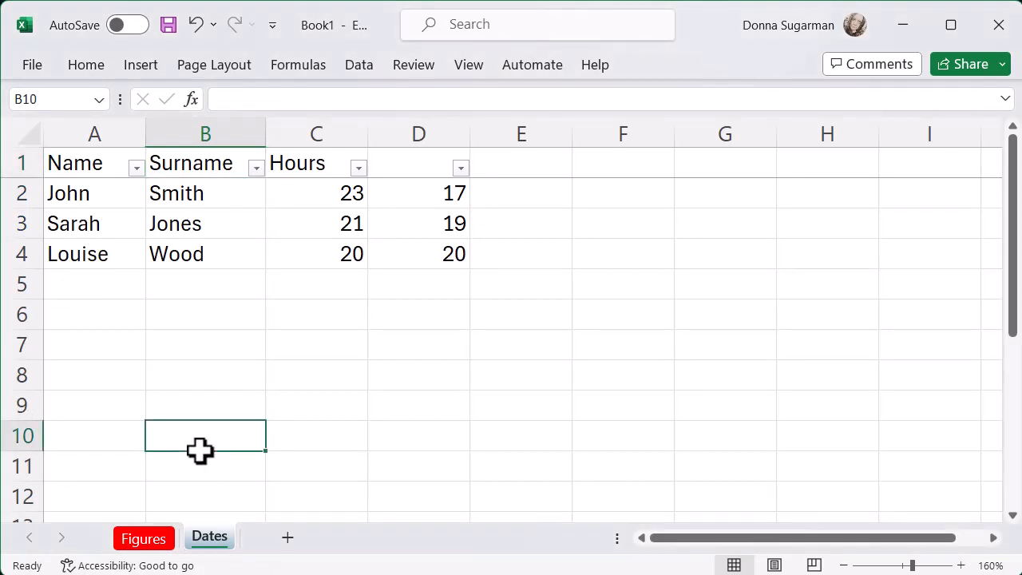
- Copy the first name in cell A4 and paste it into cell A8
left_click(94, 249)
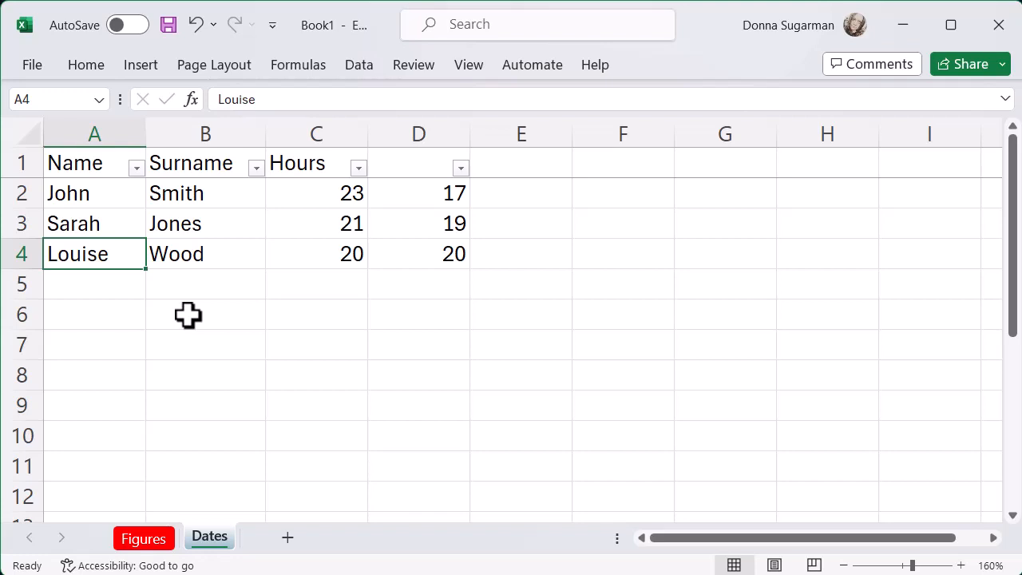
right_click(120, 256)
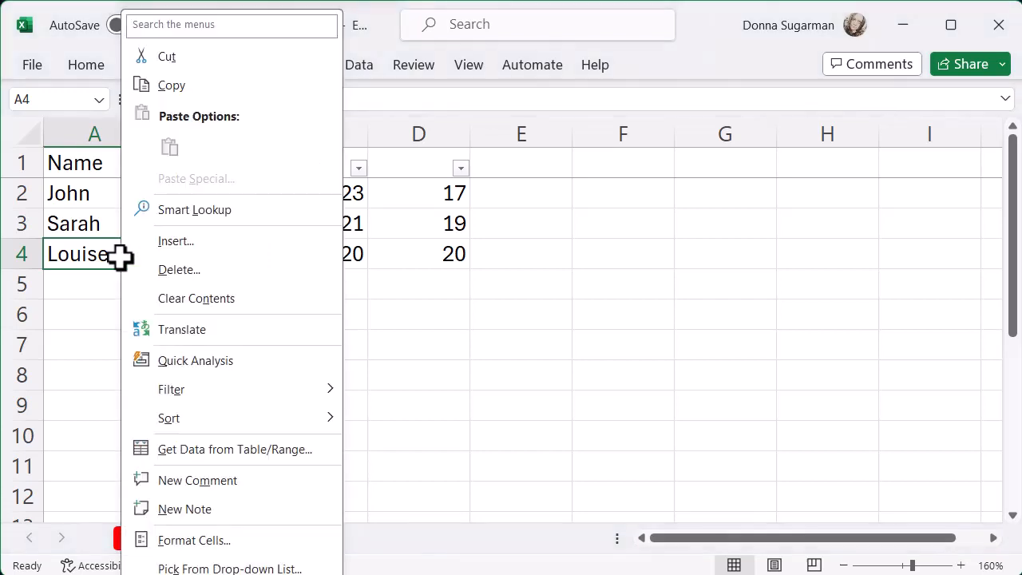
left_click(189, 86)
left_click(89, 375)
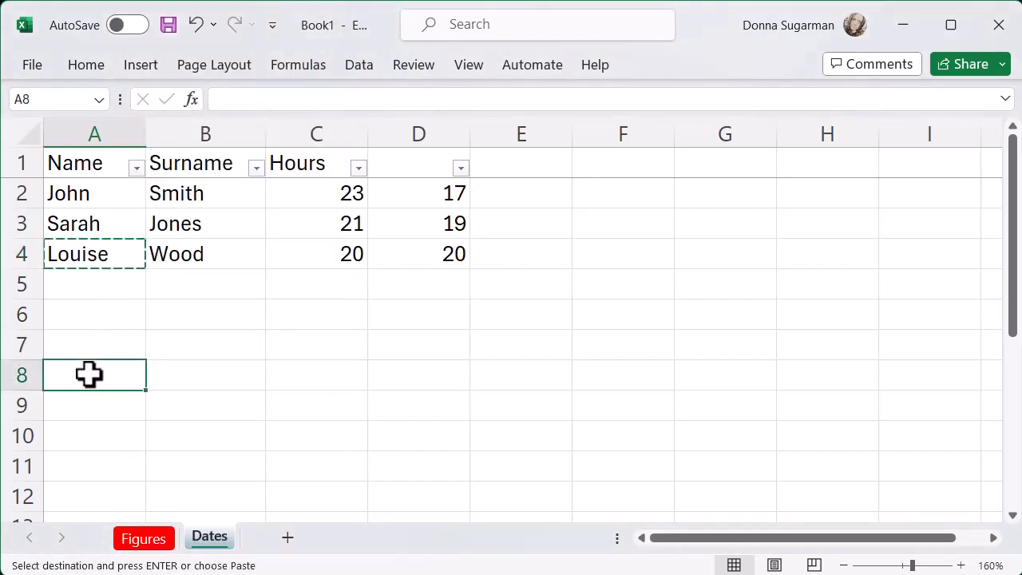
right_click(89, 374)
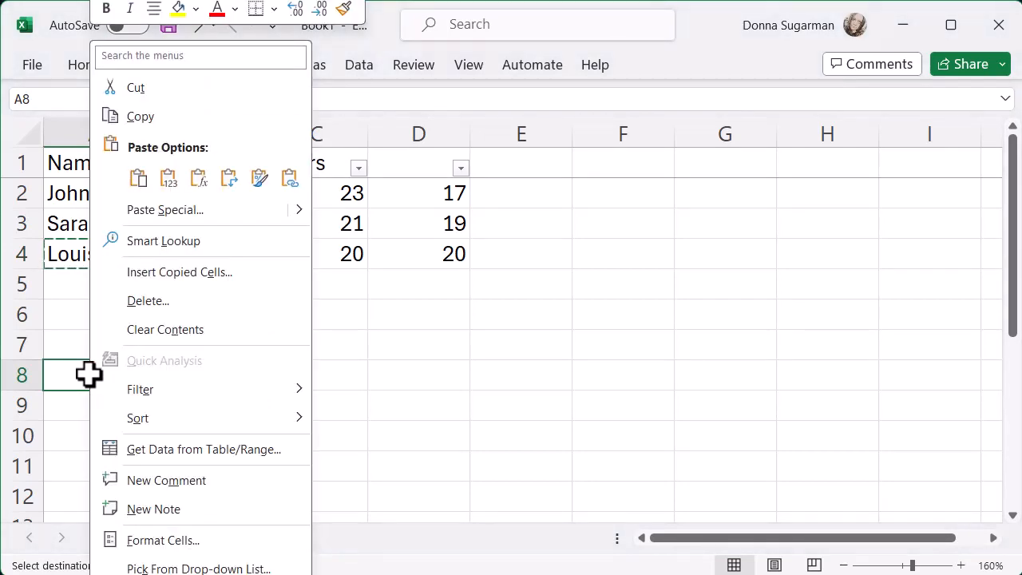
left_click(138, 178)
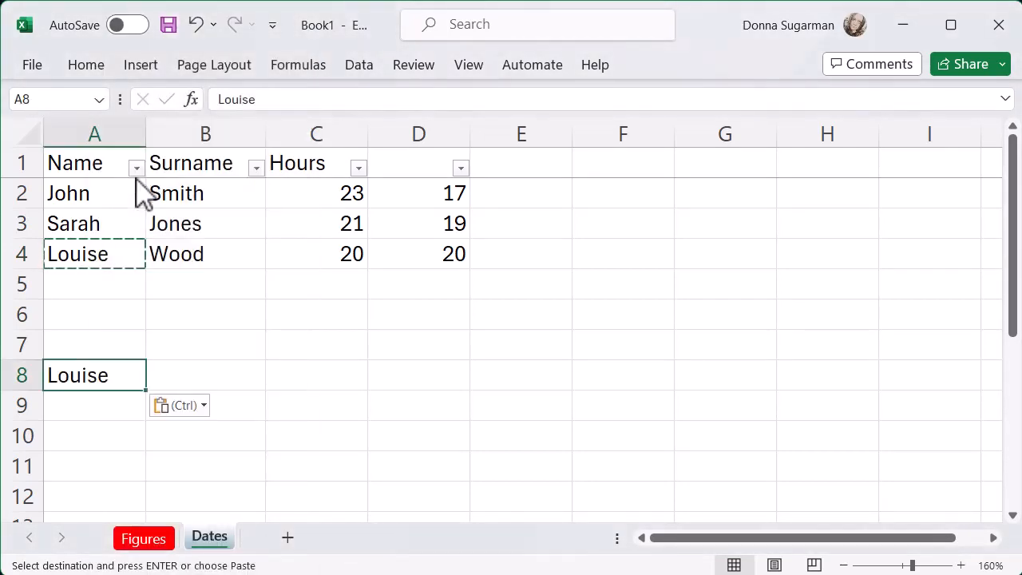
- Copy the surname in cell B4 and paste it into cell B8
left_click(192, 262)
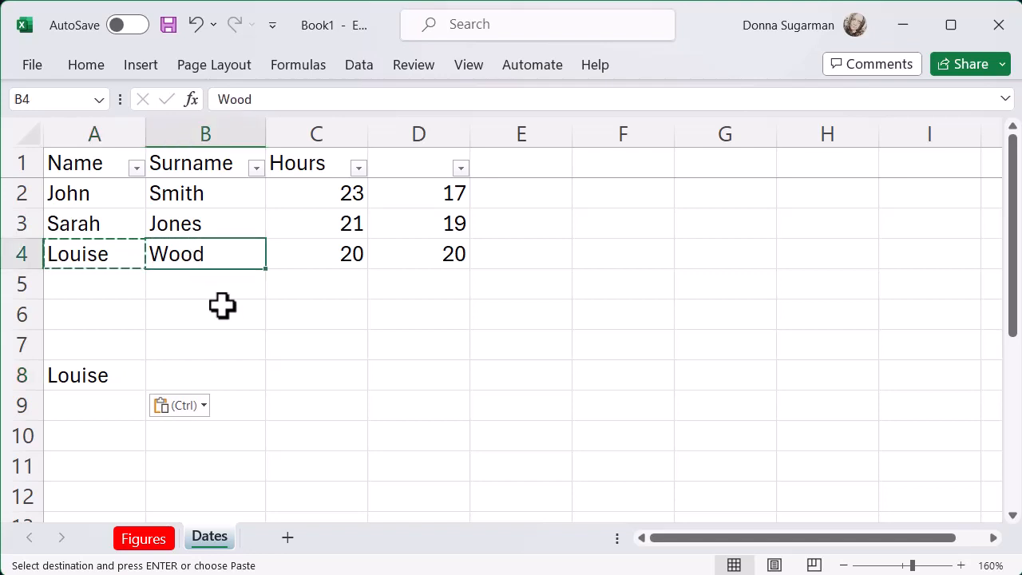
key("ctrl+c")
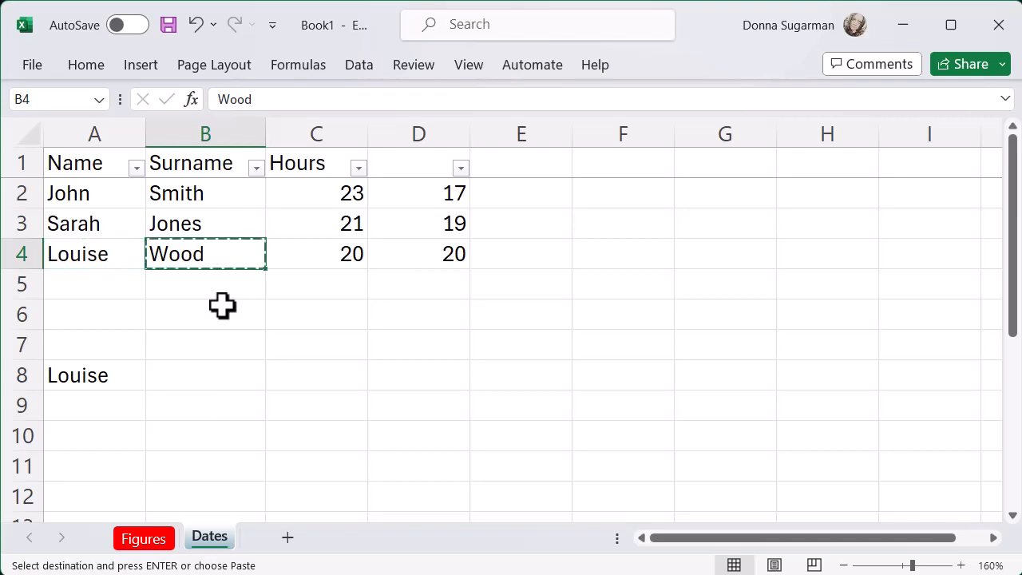
left_click(207, 373)
key("ctrl+v")
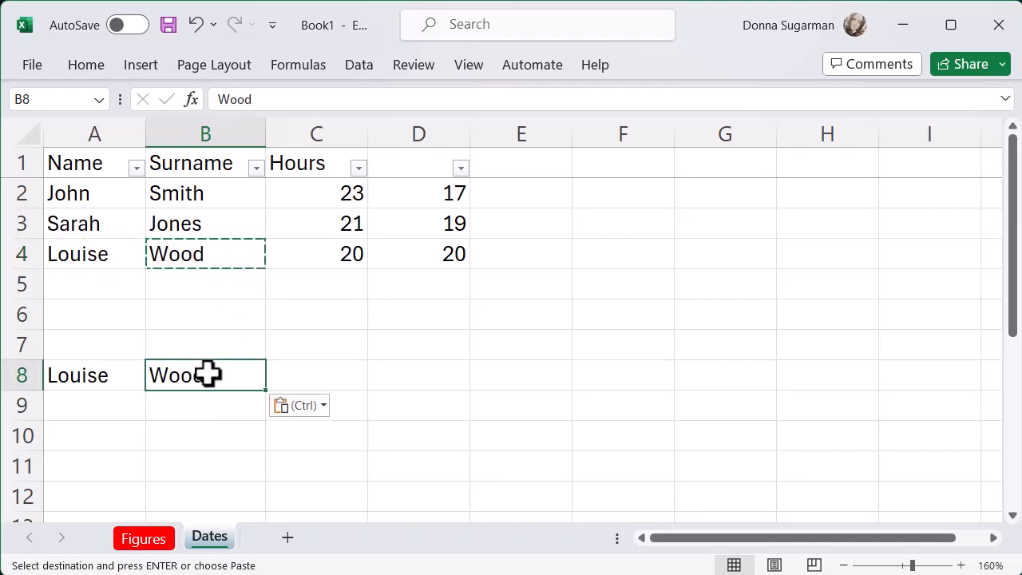
left_click(198, 423)
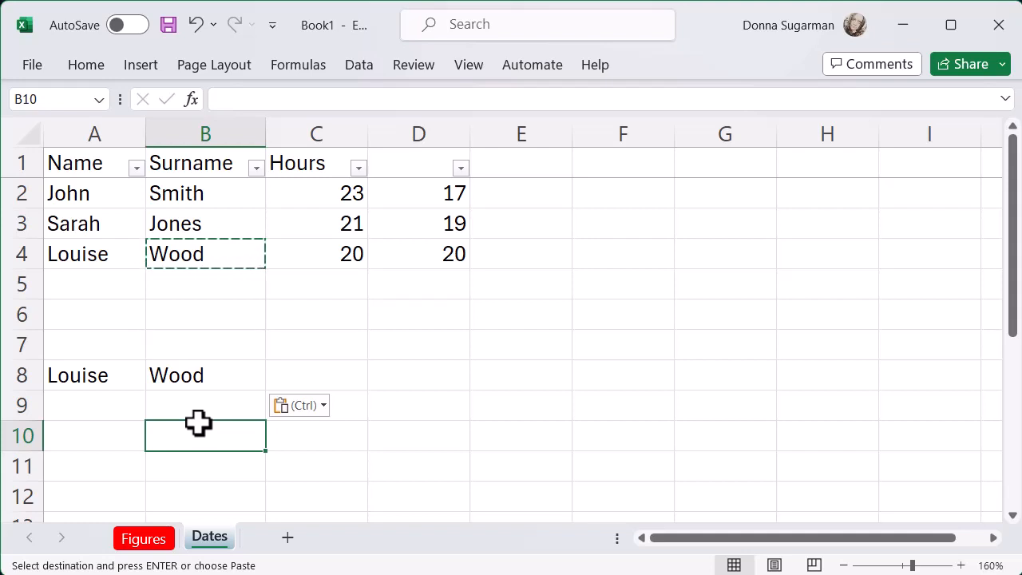
- Merge and centre cells A8 and B8, accepting that only the upper-left value is kept
left_click_drag(120, 376, 202, 372)
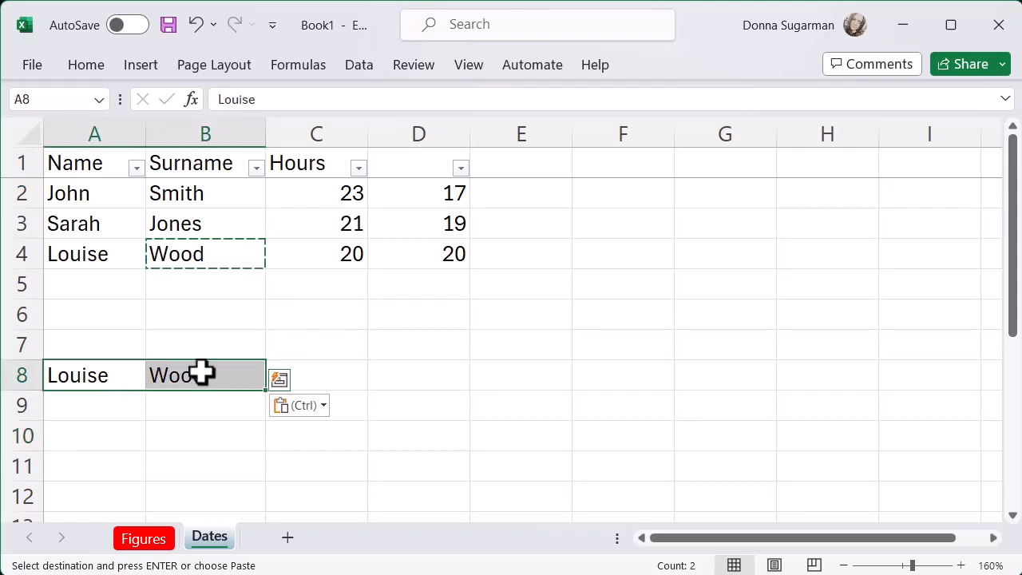
left_click(96, 70)
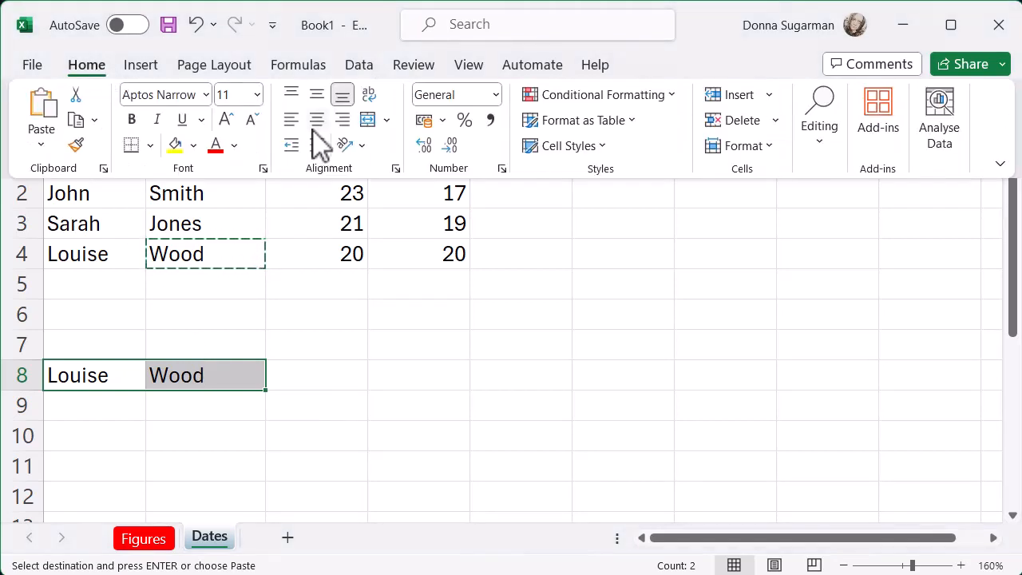
left_click(387, 121)
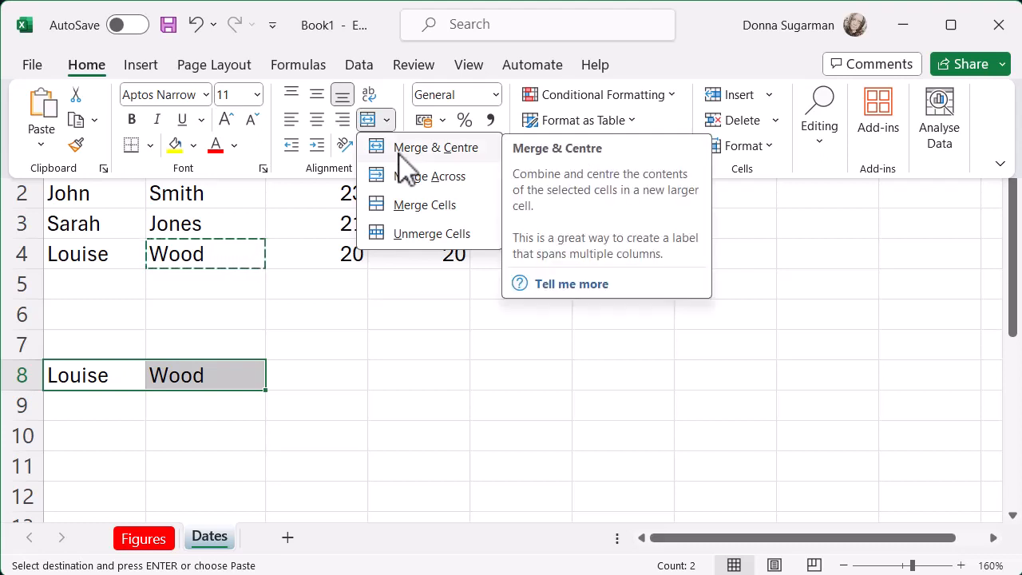
left_click(398, 153)
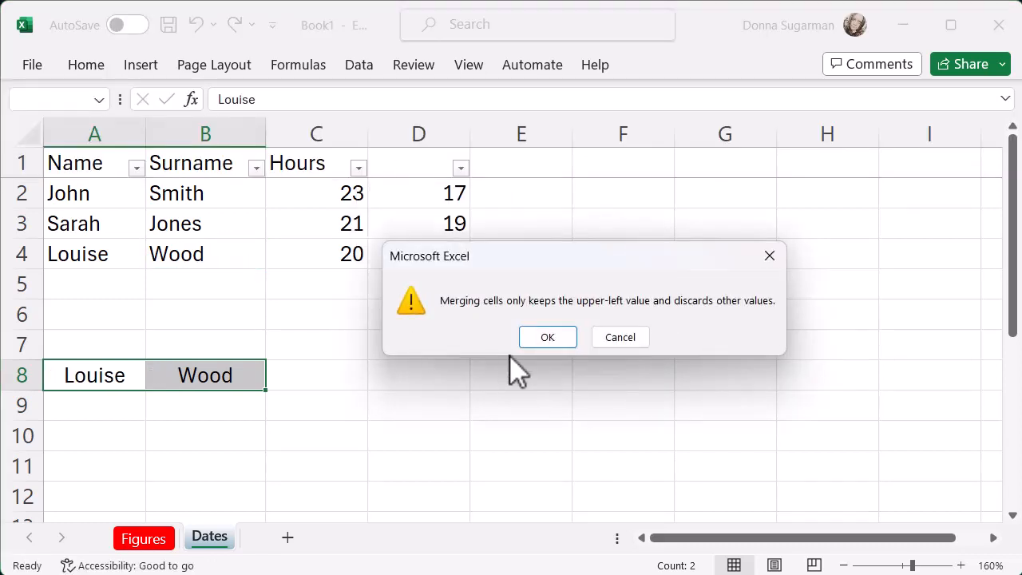
left_click(548, 340)
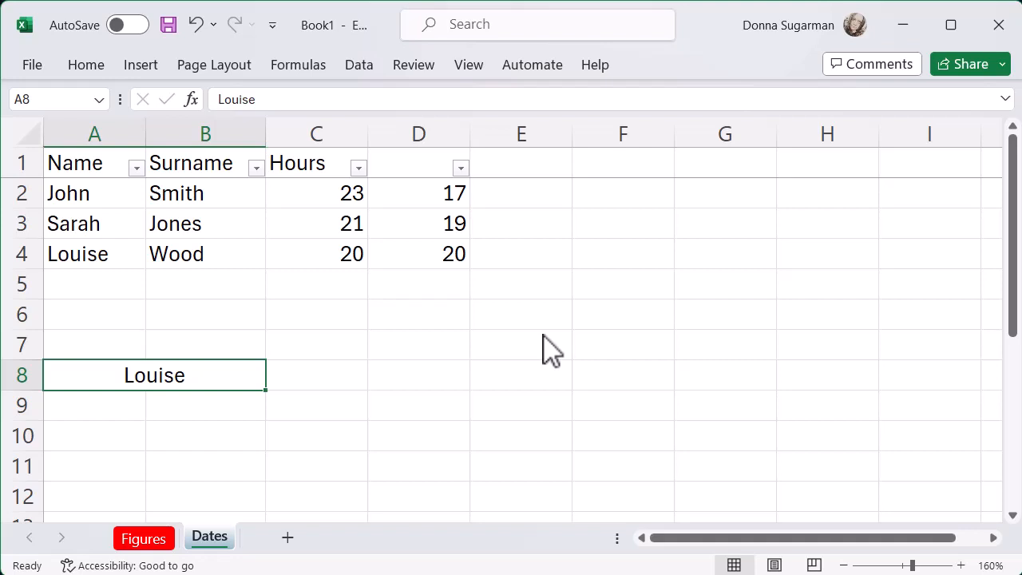
- Add the surname from row 4 after the first name in merged cell A8 to complete the full name
double_click(240, 381)
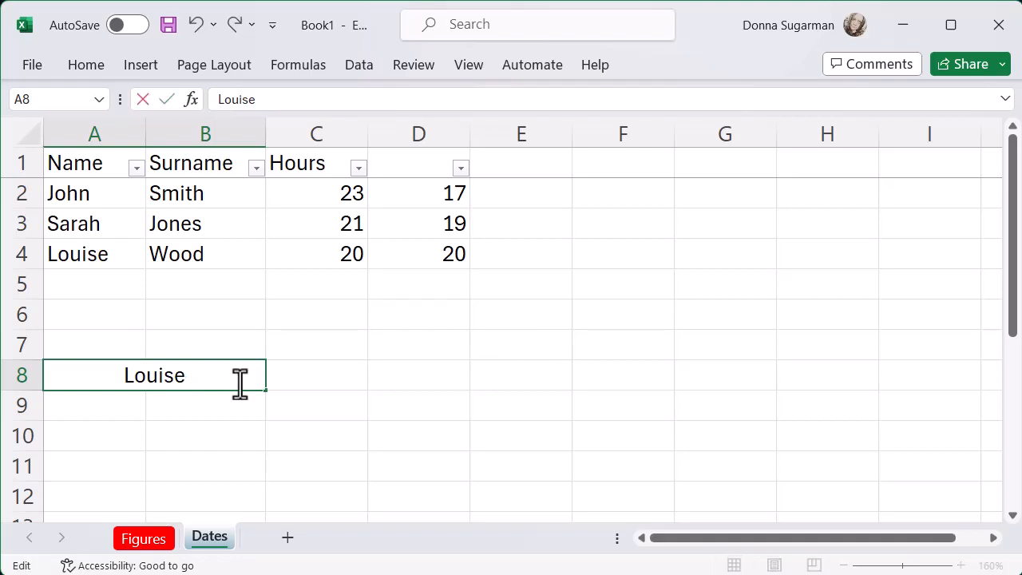
type("Wood")
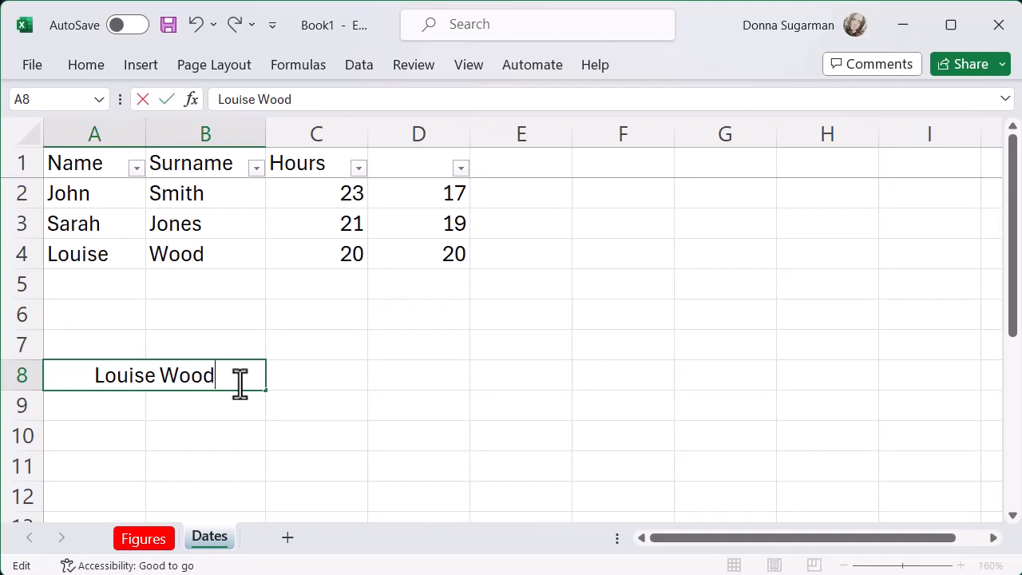
key("Return")
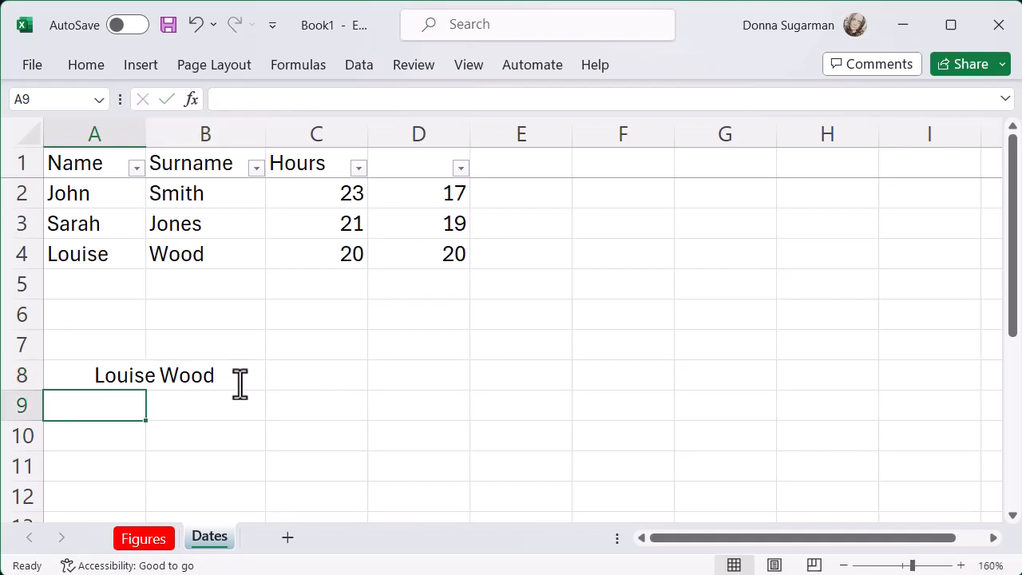
- Unmerge the merged cell A8 back into separate cells A8 and B8
left_click(239, 382)
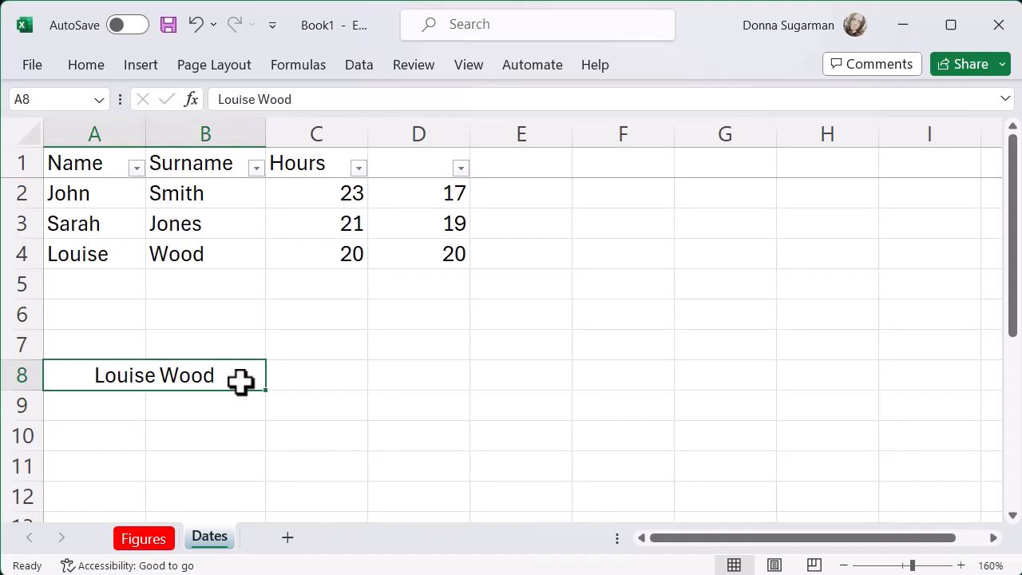
left_click(101, 63)
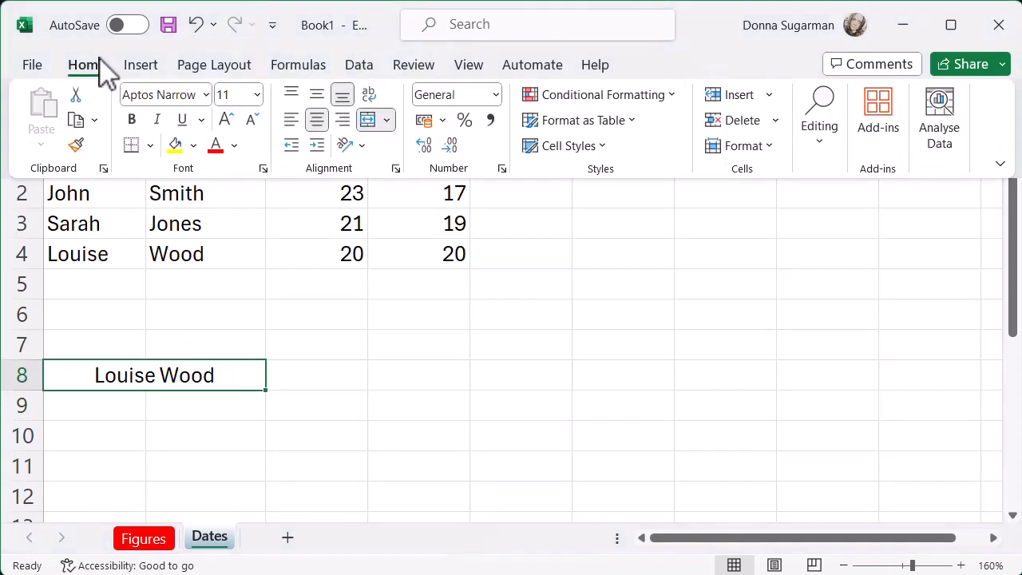
left_click(388, 121)
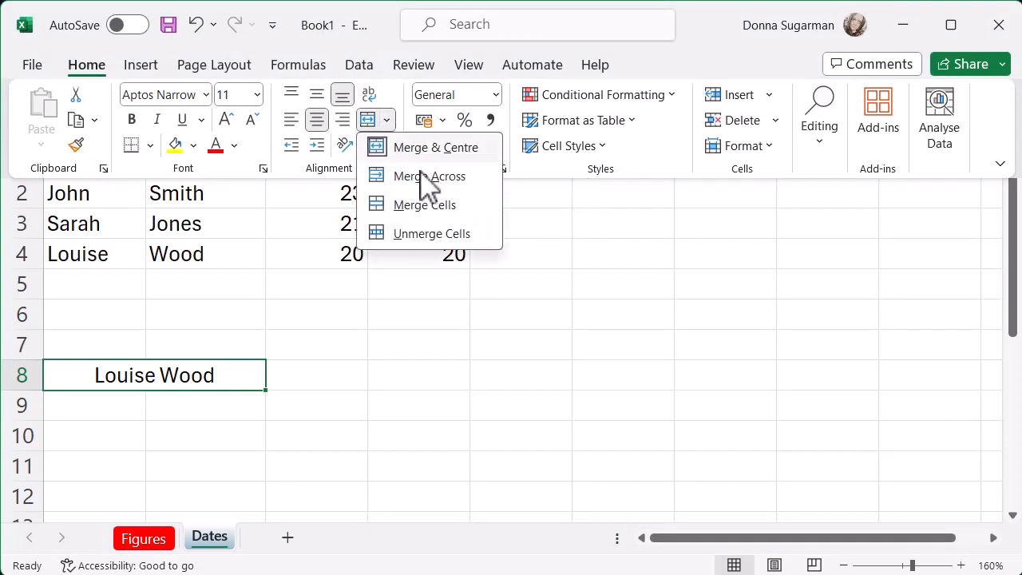
left_click(458, 237)
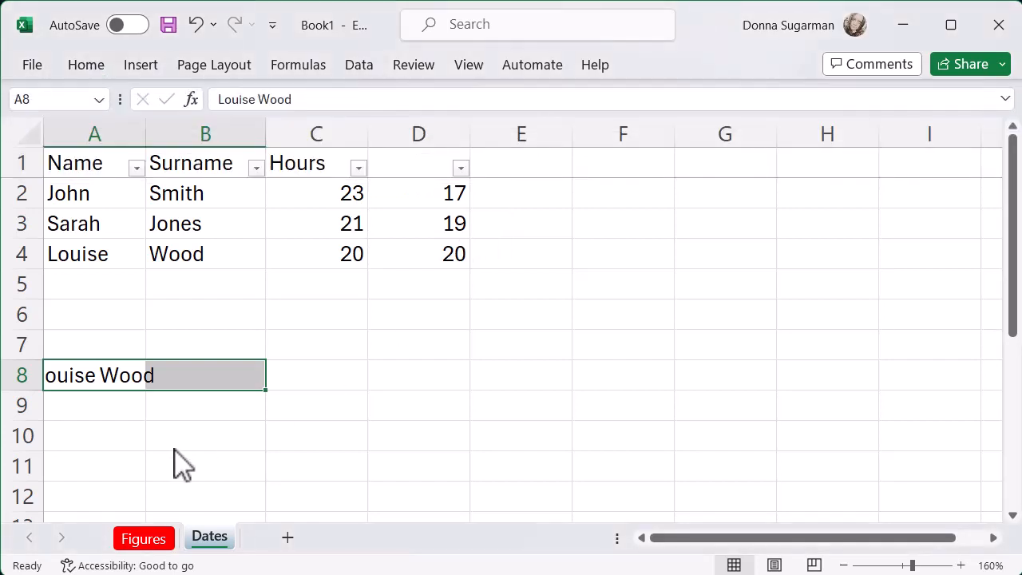
- Left-align the full name in cell A8
left_click(104, 378)
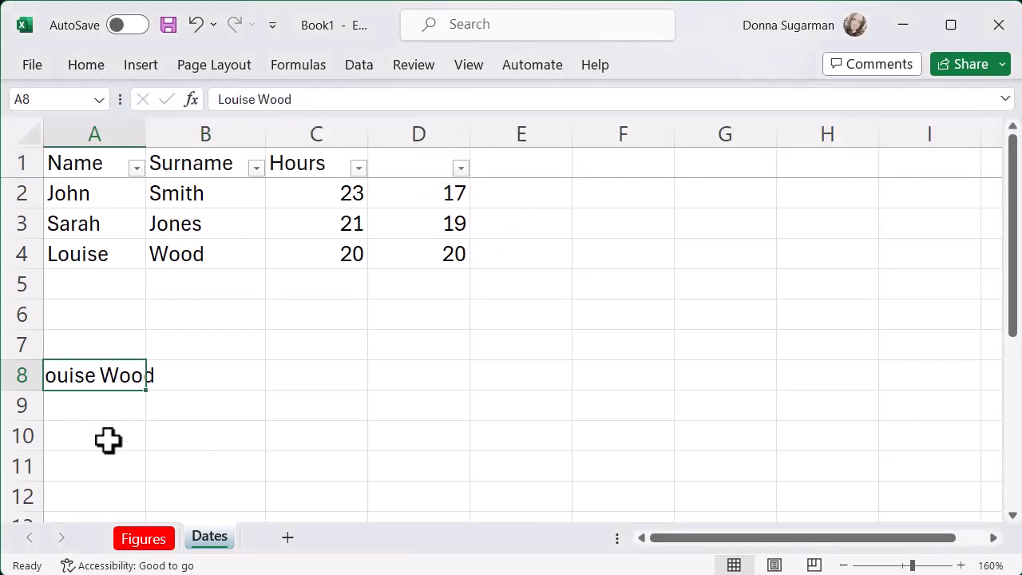
left_click(90, 70)
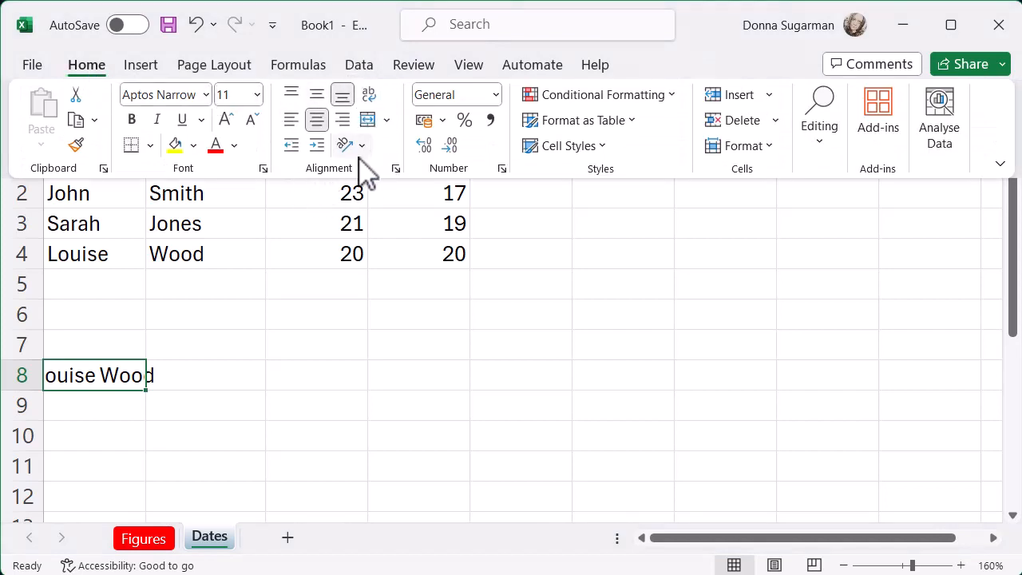
left_click(297, 130)
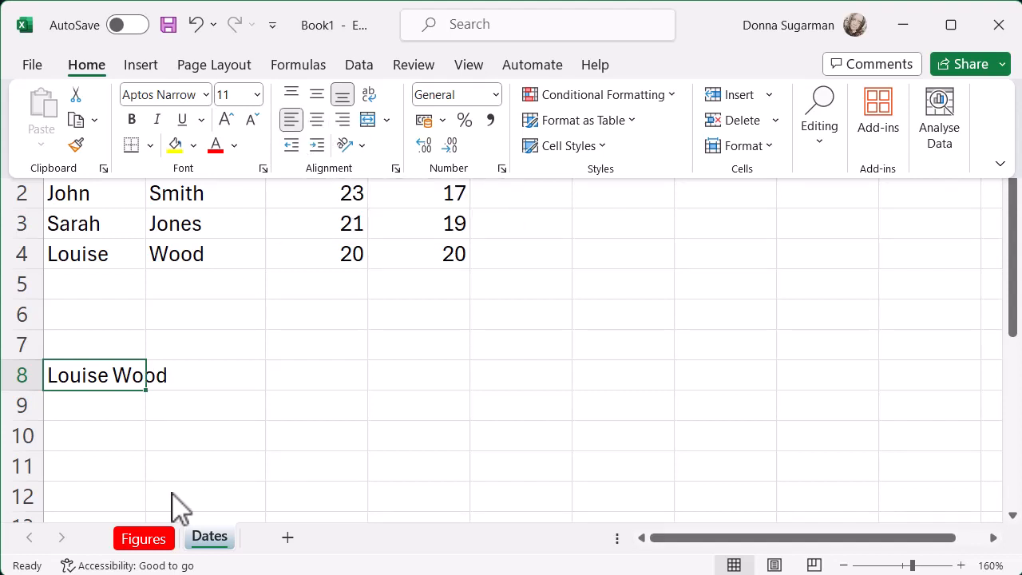
left_click(159, 445)
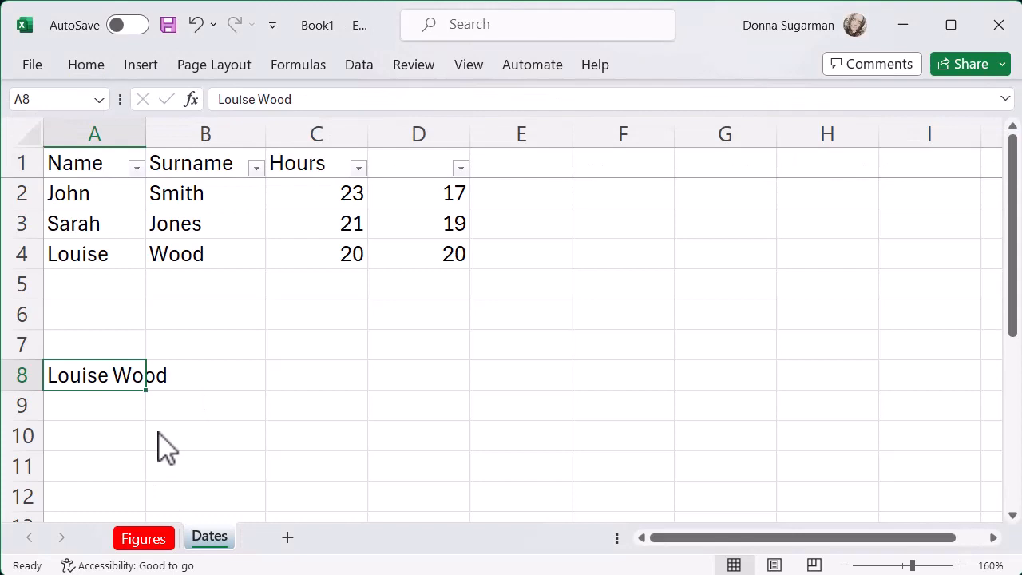
- Widen column A so that the full name in cell A8 fits within the column
left_click(157, 432)
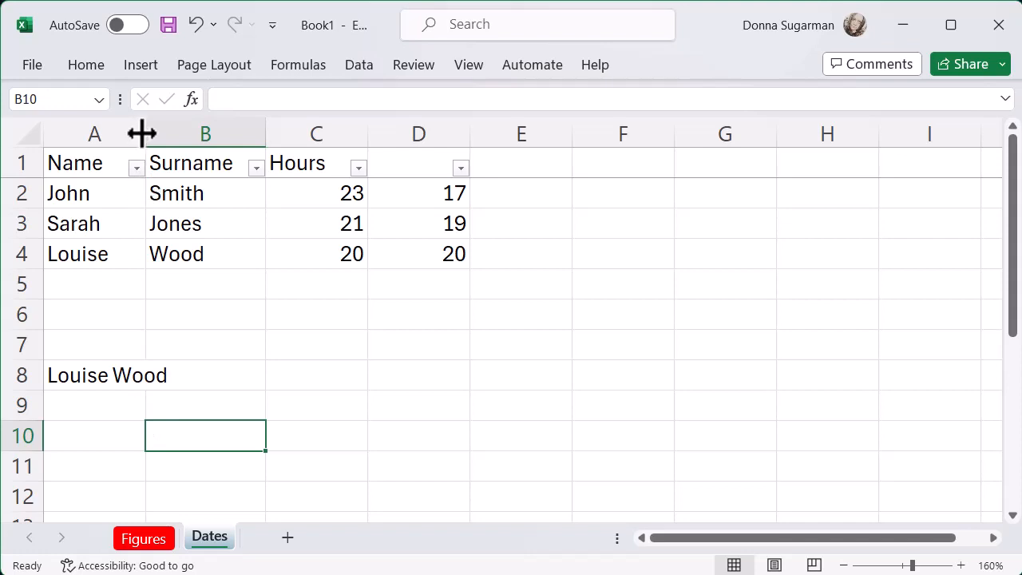
left_click_drag(143, 134, 209, 132)
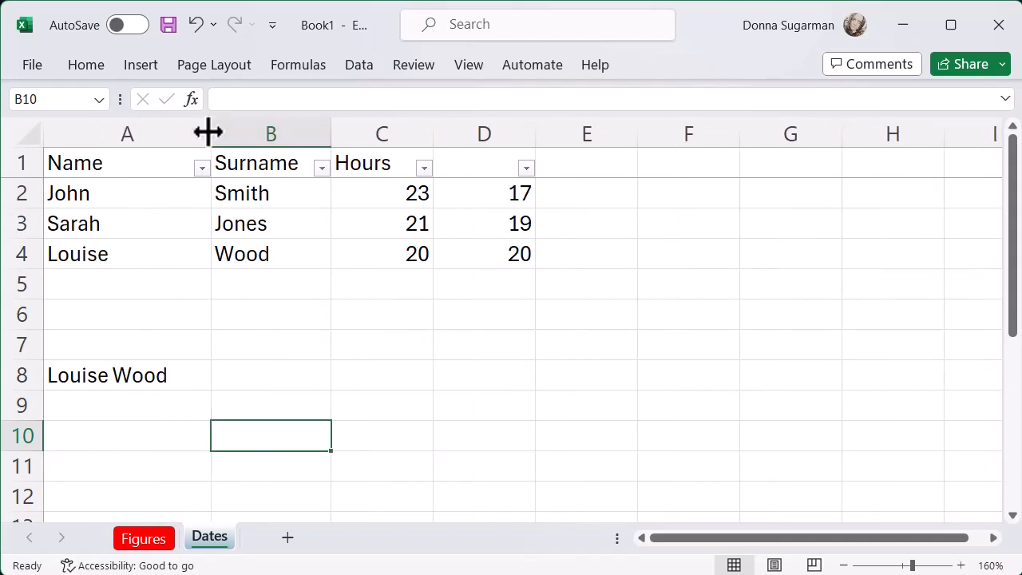